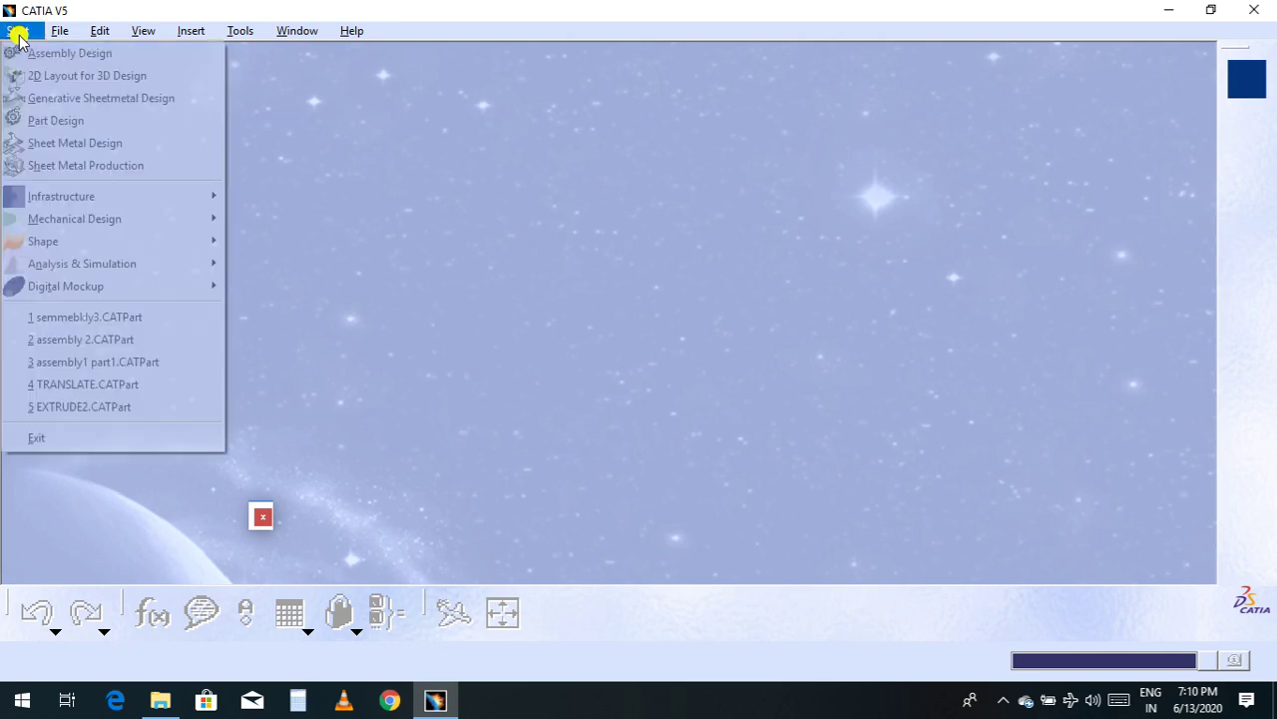
Step: Create a new Part Design part named Part1 with hybrid design enabled
{"action": "mouse_move", "coordinate": [80, 220]}
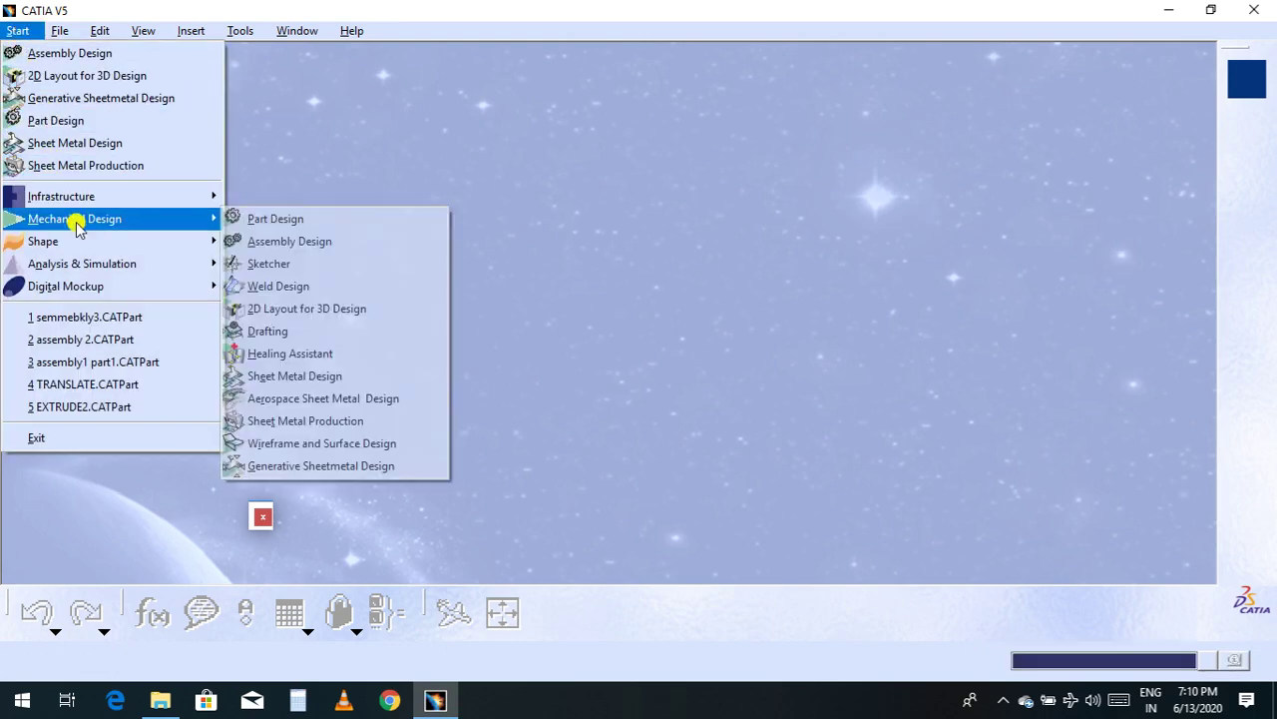
{"action": "left_click", "coordinate": [262, 217]}
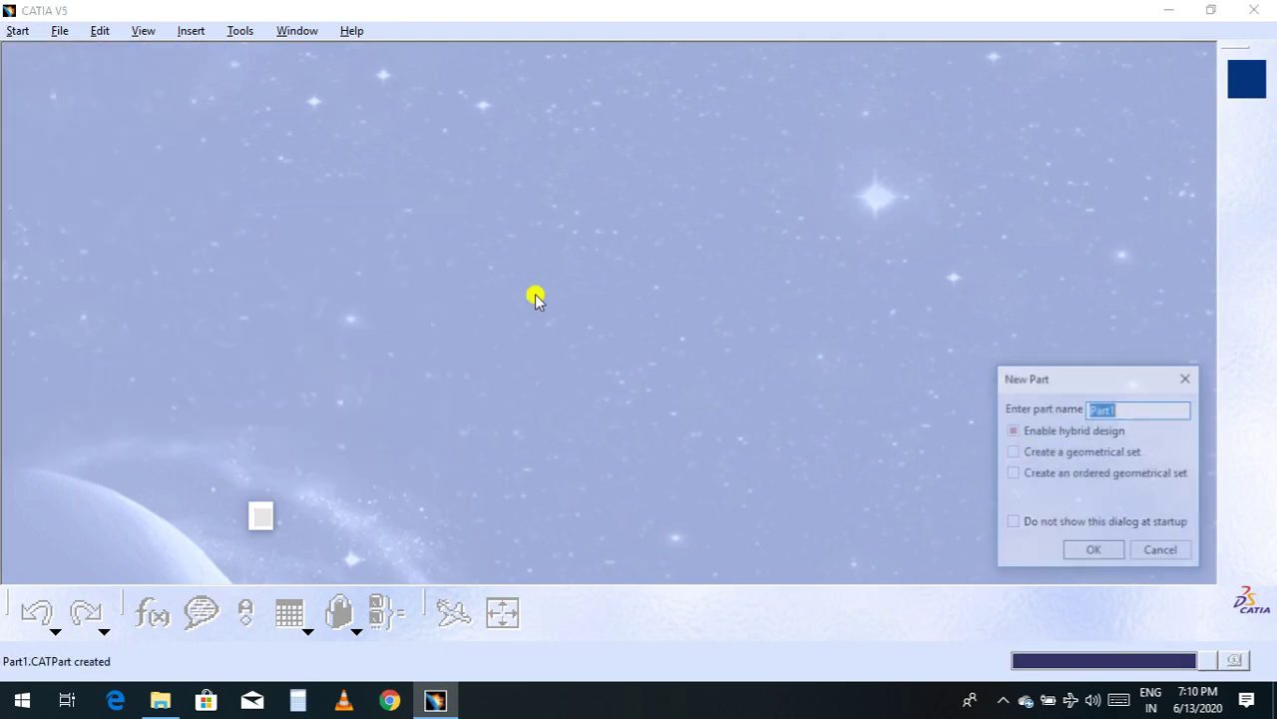
{"action": "left_click", "coordinate": [1094, 552]}
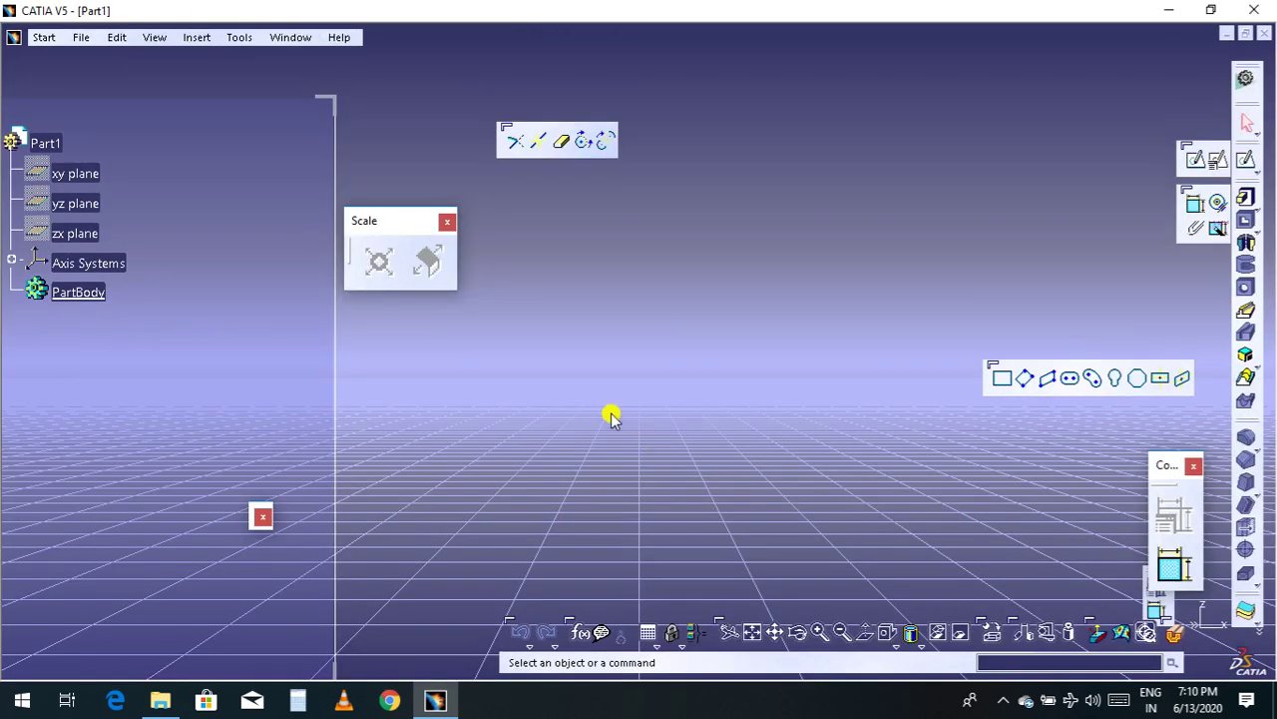
Step: Start a new sketch on the xy plane
{"action": "left_click", "coordinate": [723, 634]}
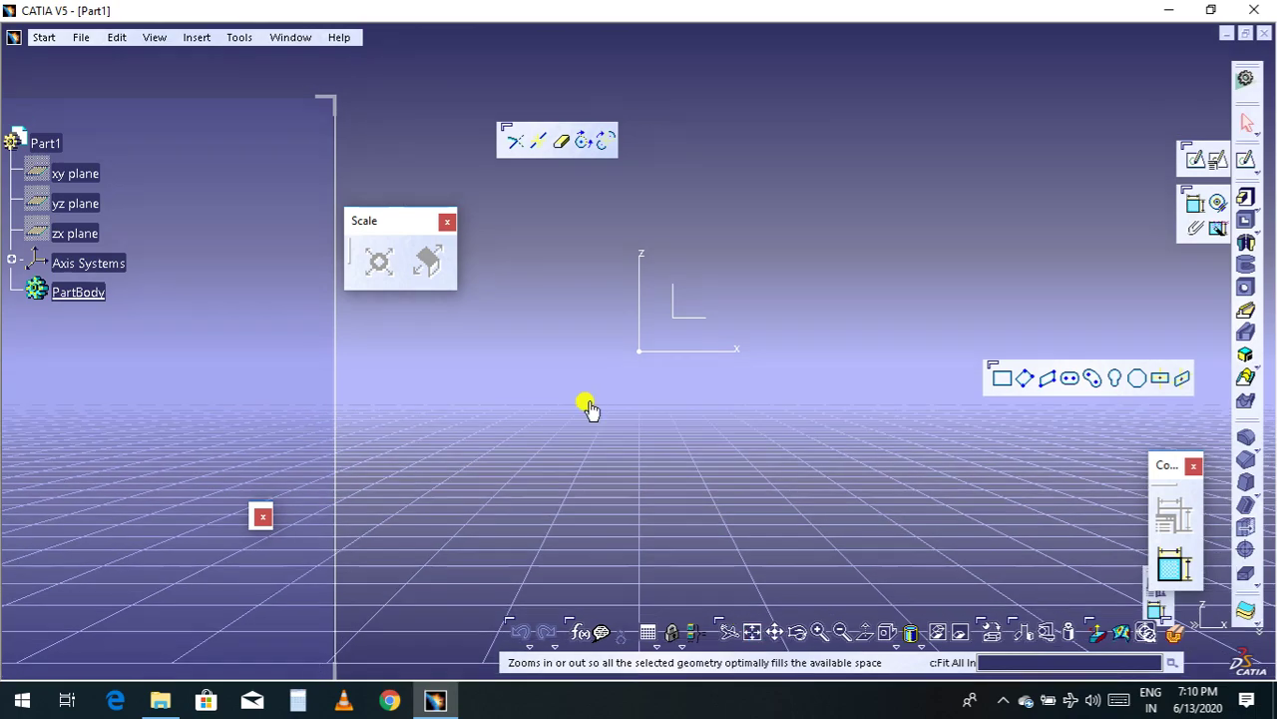
{"action": "left_click", "coordinate": [65, 177]}
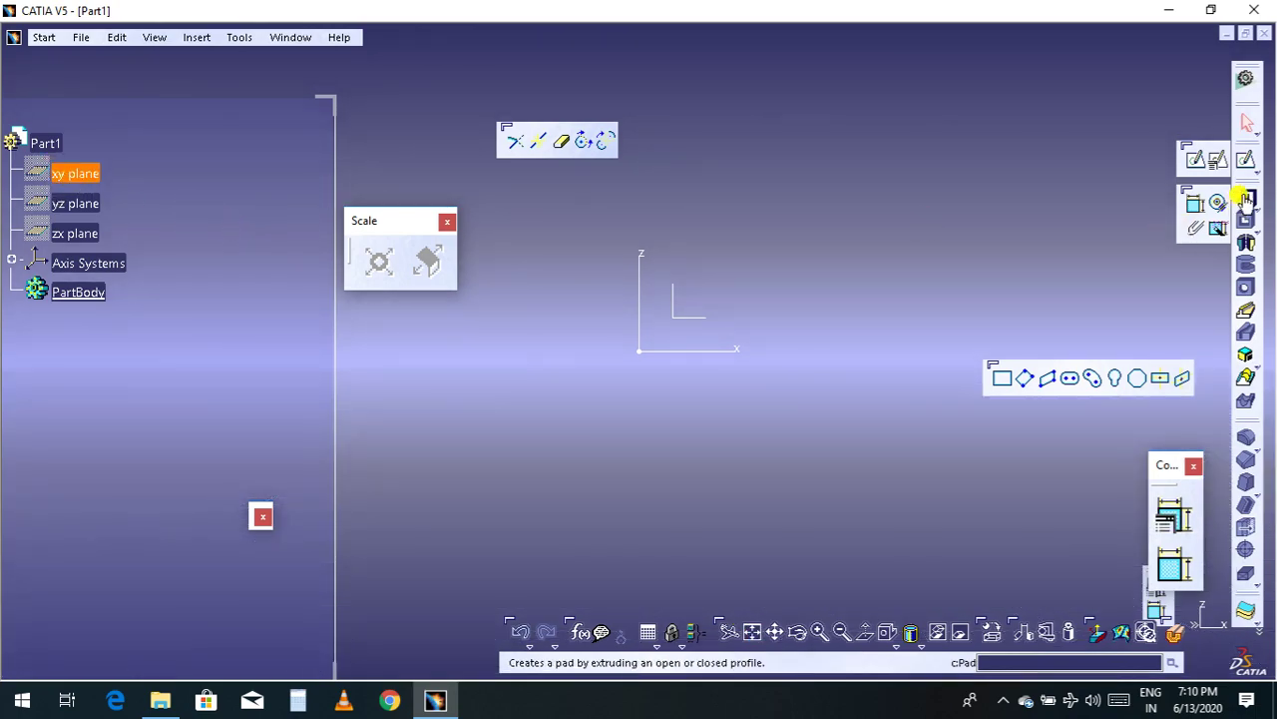
{"action": "left_click", "coordinate": [1237, 149]}
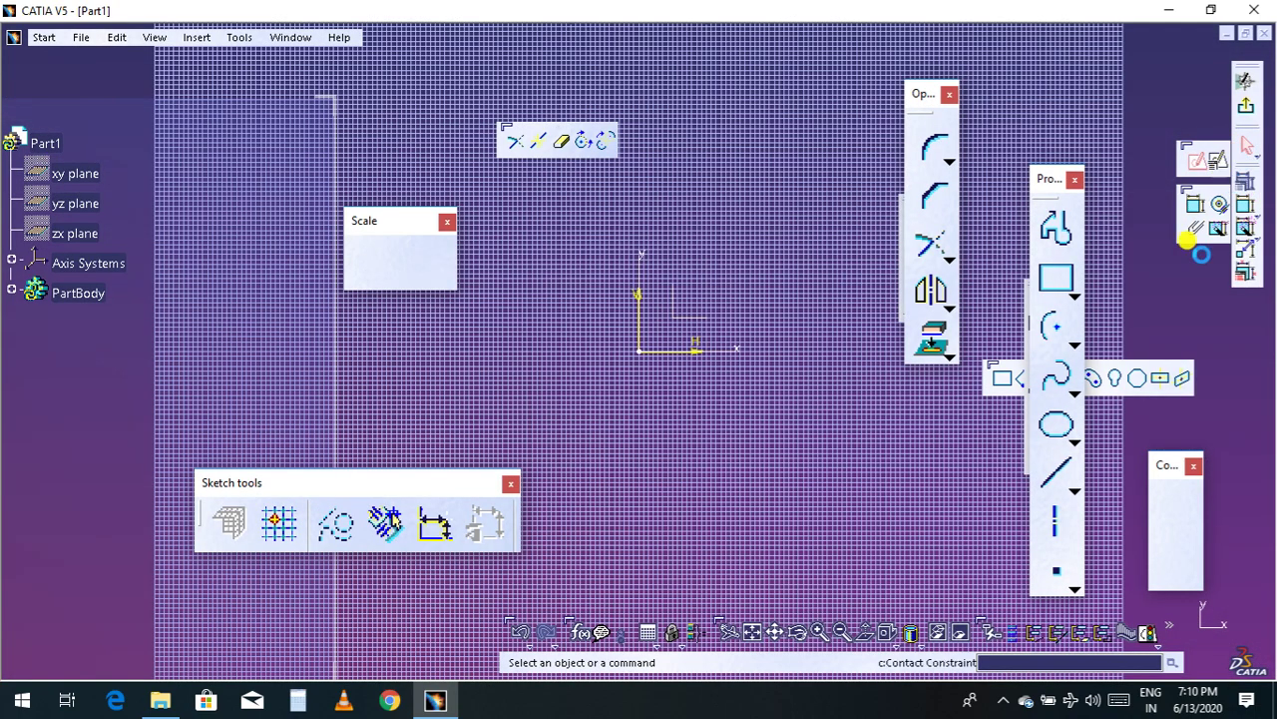
{"action": "left_click", "coordinate": [1071, 437]}
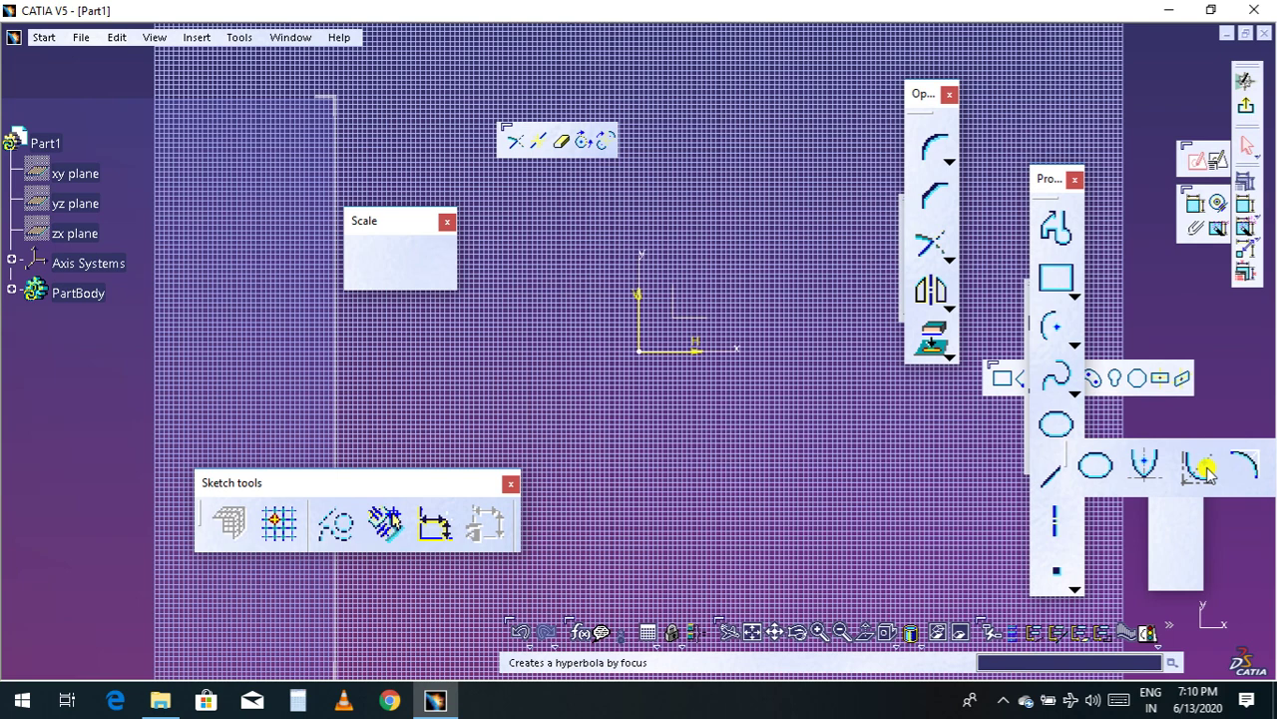
{"action": "left_click", "coordinate": [241, 38]}
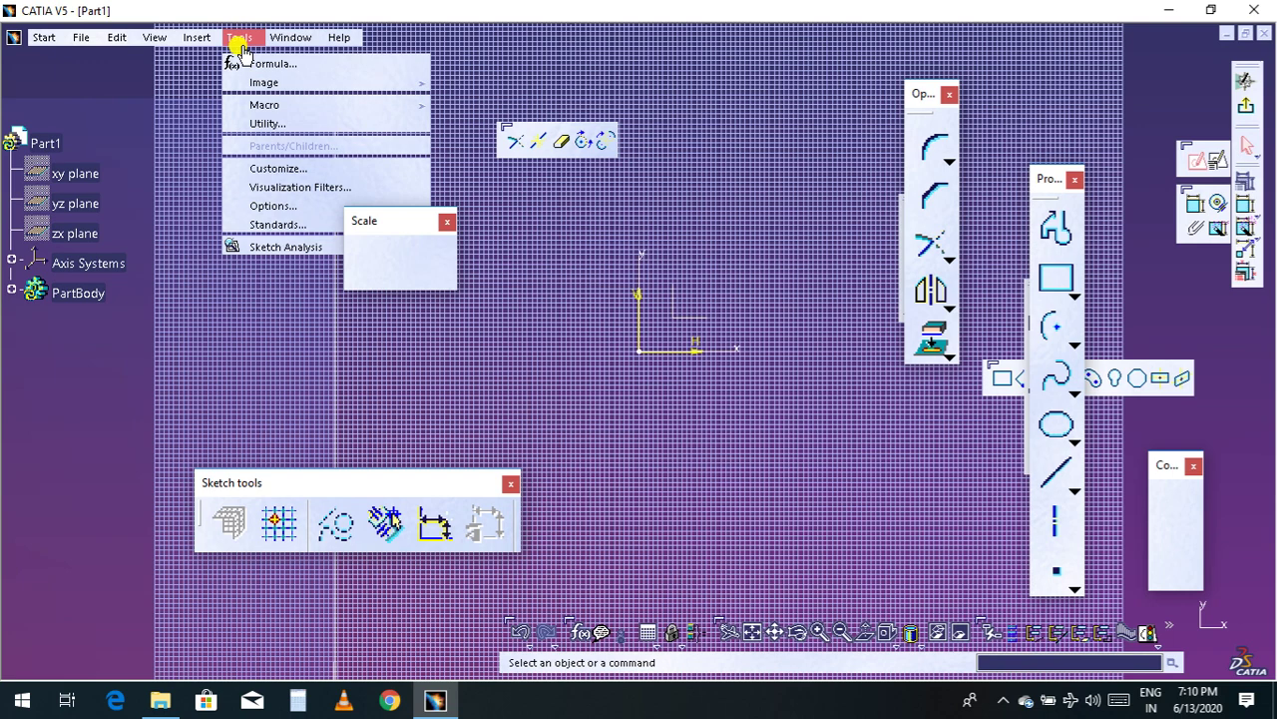
{"action": "mouse_move", "coordinate": [339, 117]}
{"action": "mouse_move", "coordinate": [205, 42]}
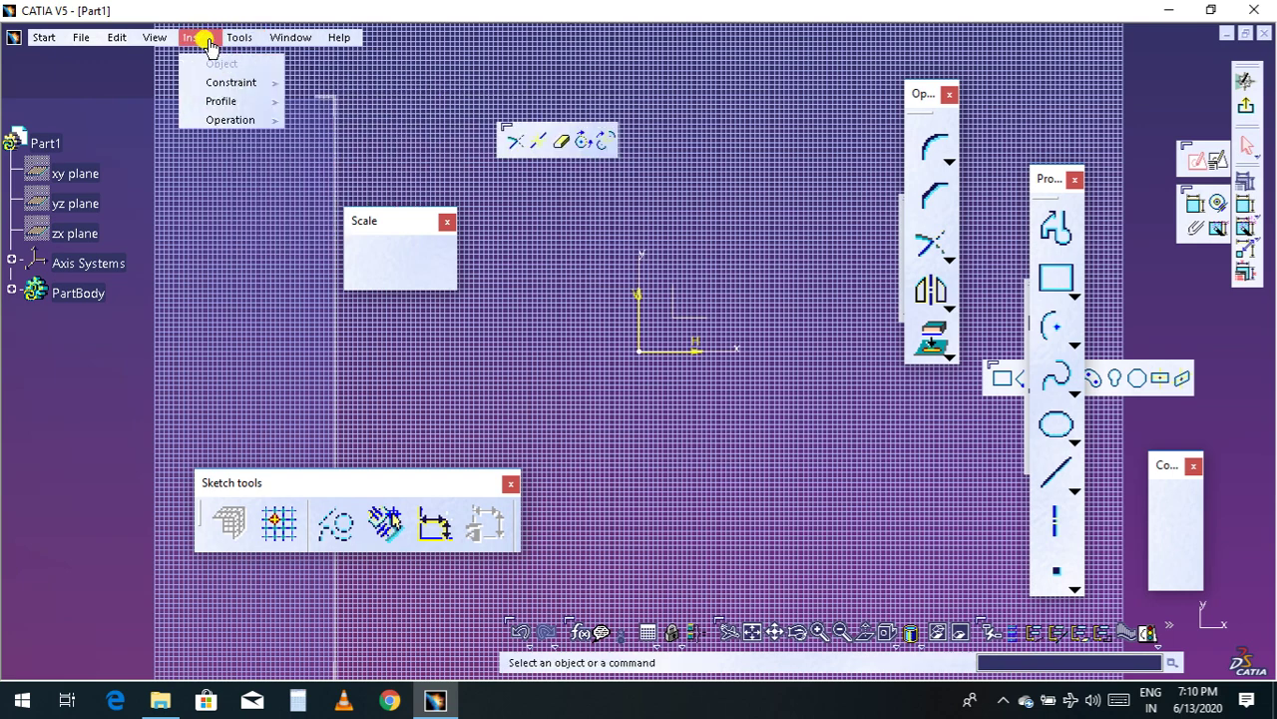
{"action": "mouse_move", "coordinate": [234, 101]}
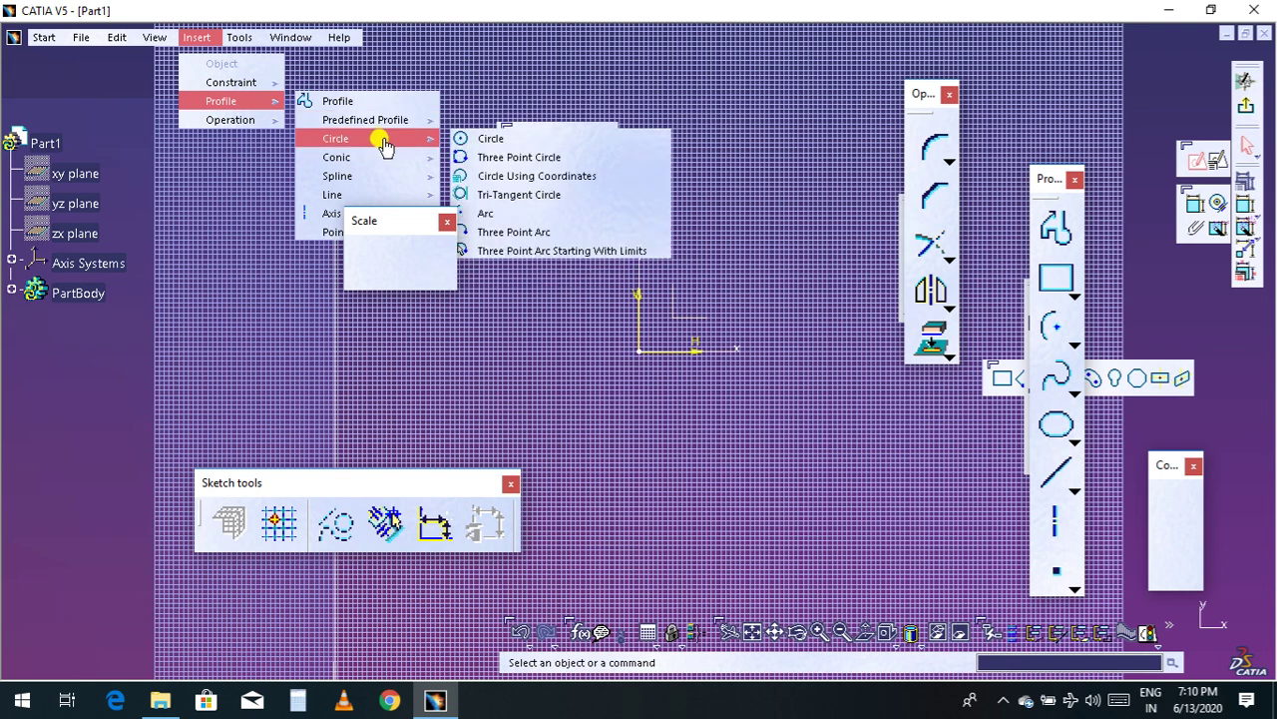
{"action": "mouse_move", "coordinate": [387, 170]}
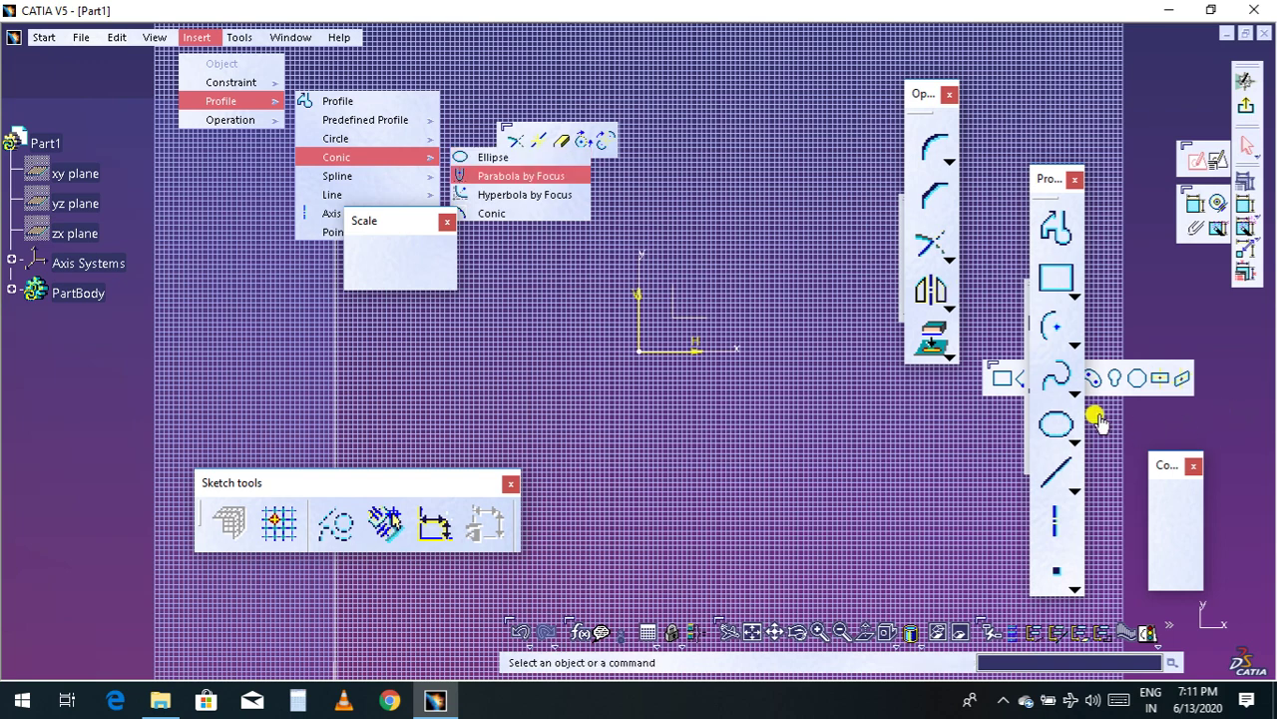
Step: Sketch a trial ellipse with a major radius of about 16 mm and its major-axis end at the origin, and delete it
{"action": "left_click", "coordinate": [1073, 442]}
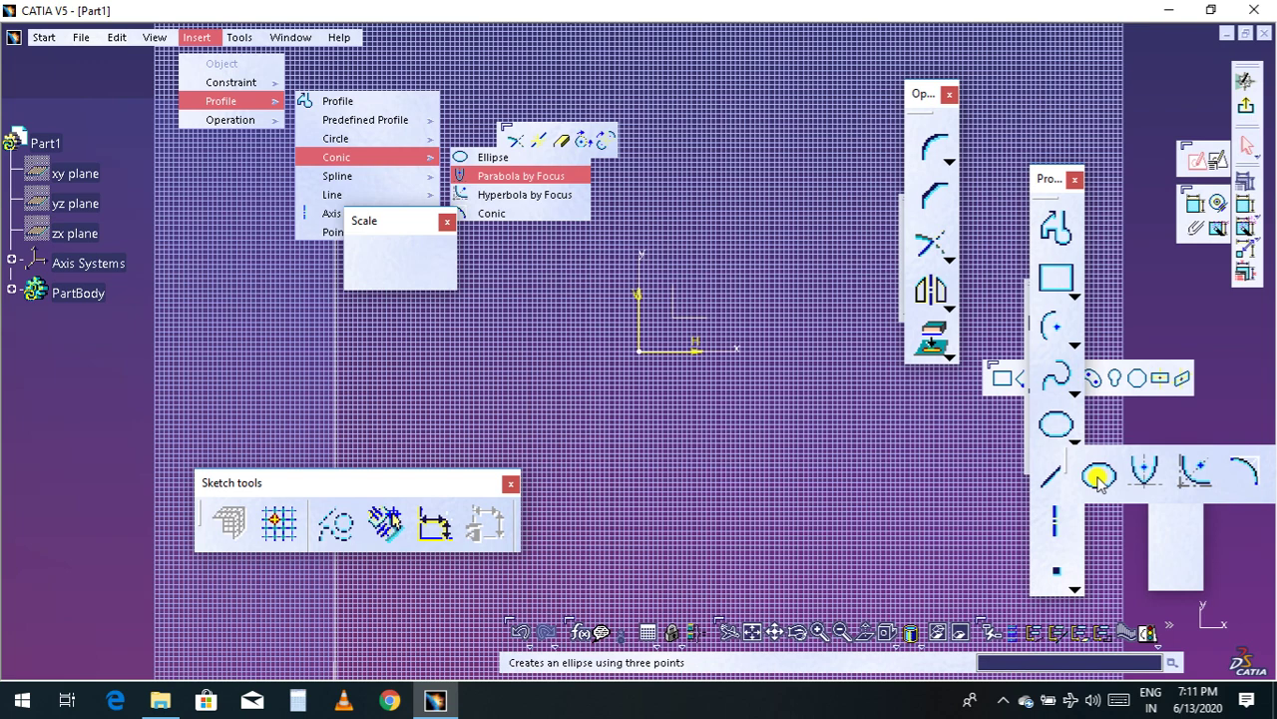
{"action": "left_click", "coordinate": [1098, 477]}
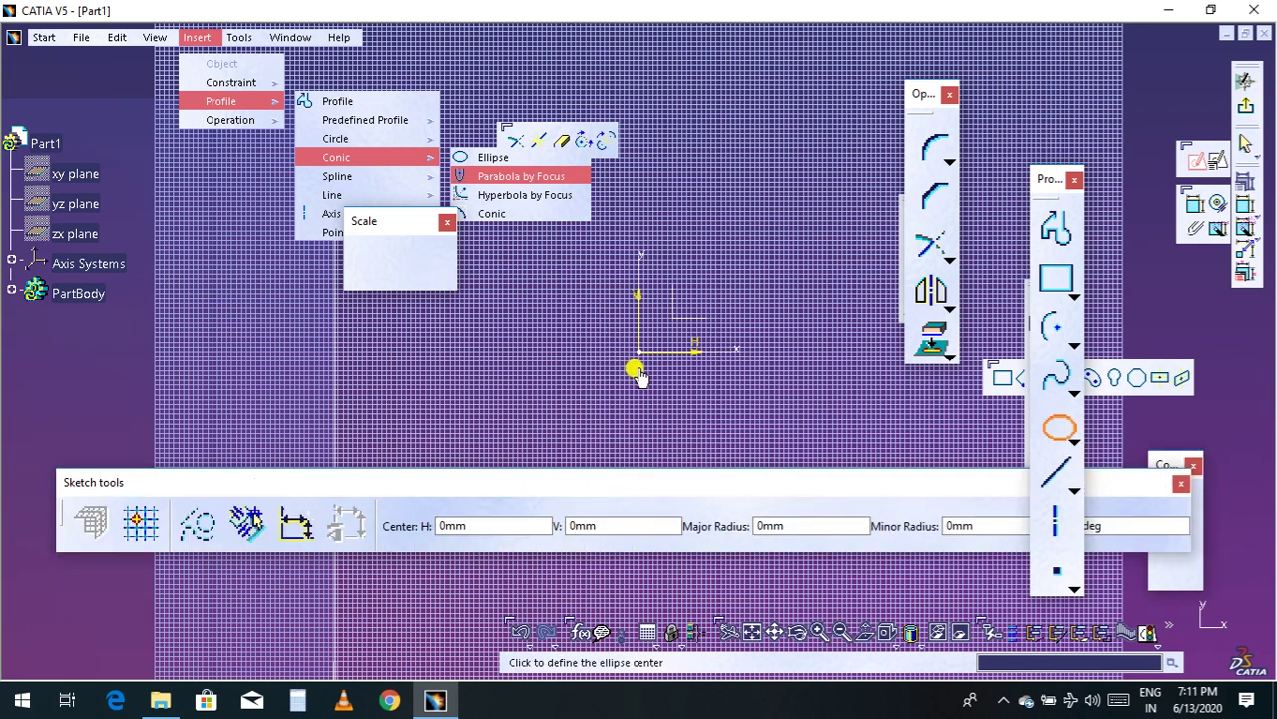
{"action": "left_click", "coordinate": [794, 355]}
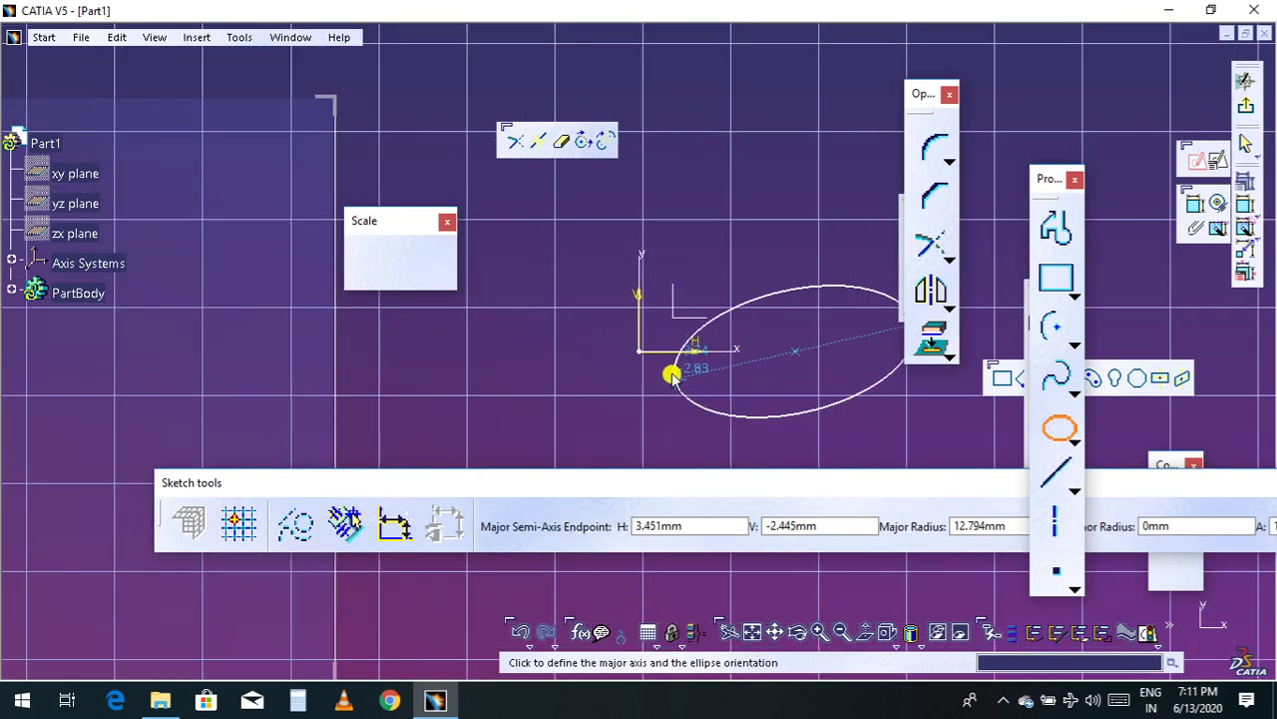
{"action": "left_click", "coordinate": [636, 349]}
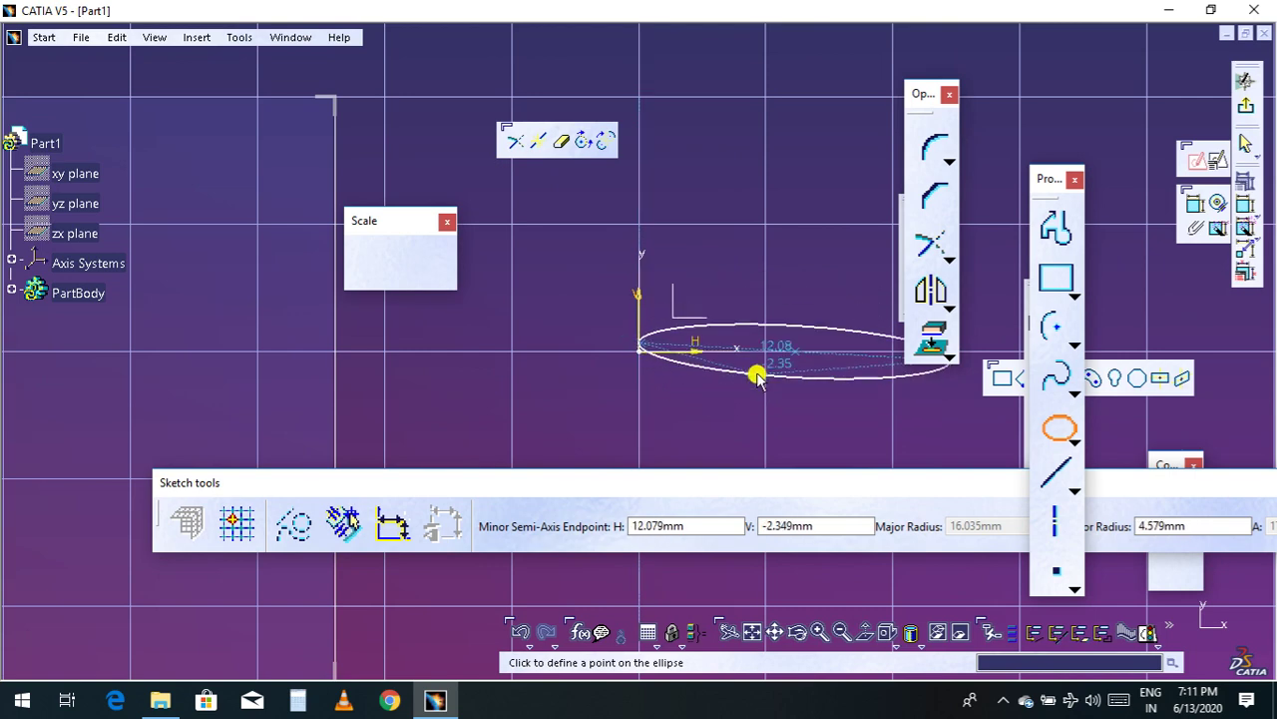
{"action": "left_click", "coordinate": [786, 437]}
{"action": "mouse_move", "coordinate": [801, 423]}
{"action": "middle_mouse_down"}
{"action": "mouse_move", "coordinate": [758, 405]}
{"action": "mouse_move", "coordinate": [628, 428]}
{"action": "middle_mouse_up"}
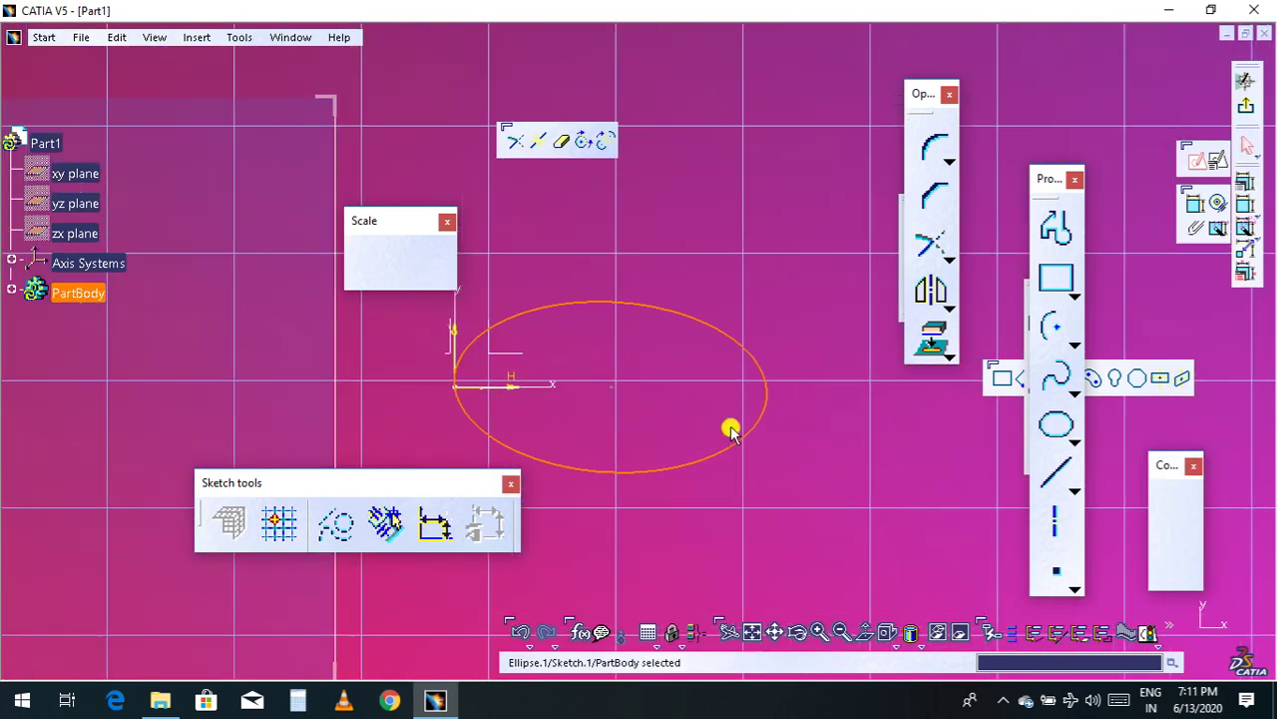
{"action": "key", "text": "Delete"}
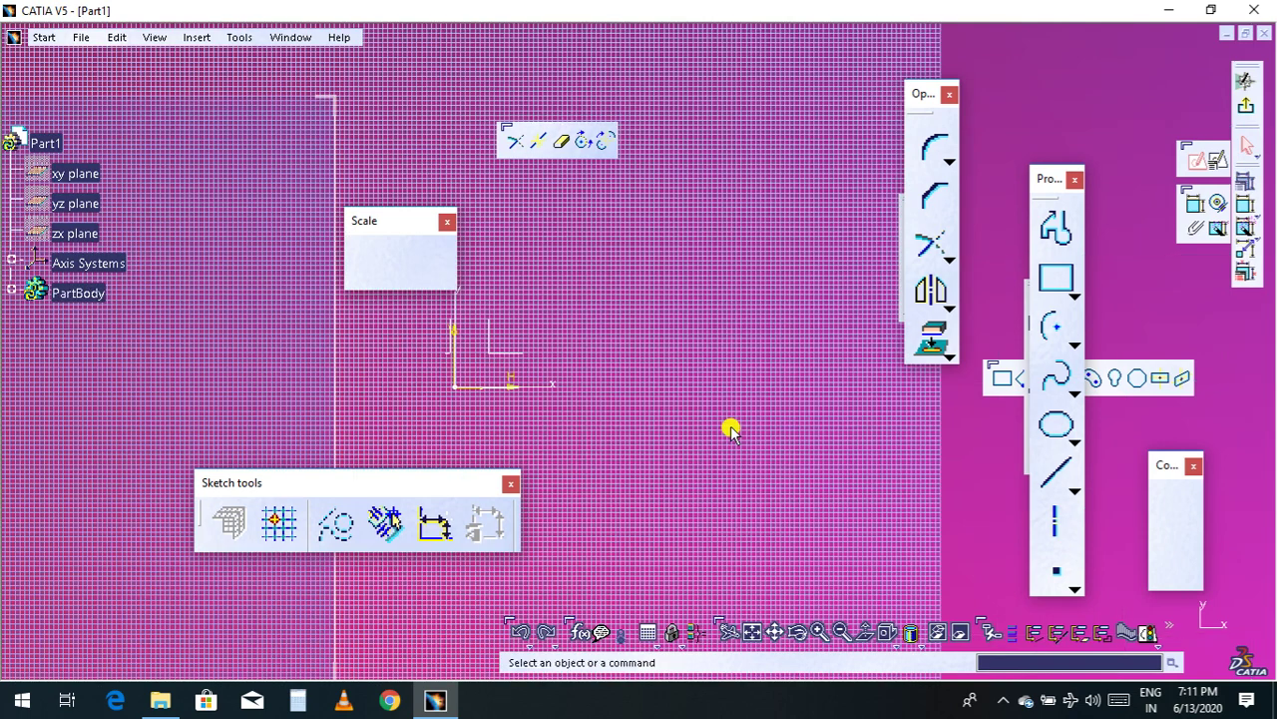
Step: Sketch a horizontal ellipse centred on the origin with a major radius of about 24 mm and a minor radius of about 6.6 mm
{"action": "left_click", "coordinate": [1076, 436]}
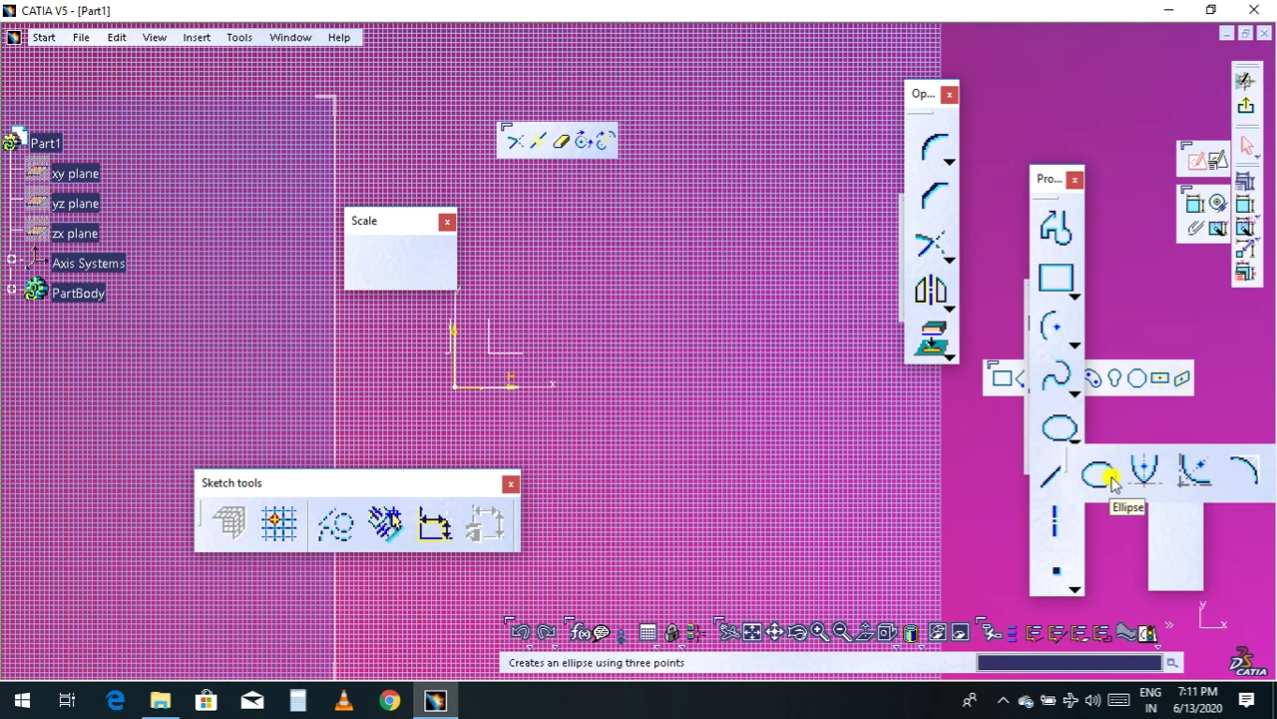
{"action": "left_click", "coordinate": [1101, 475]}
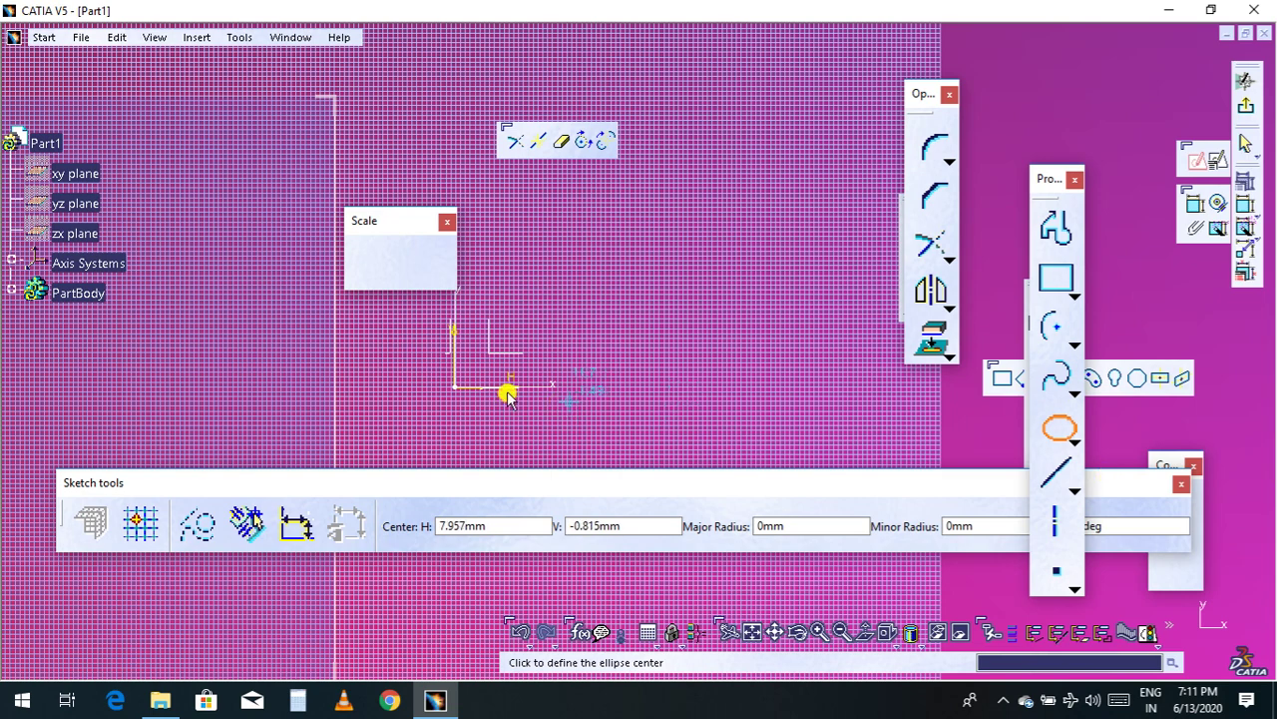
{"action": "left_click", "coordinate": [452, 393]}
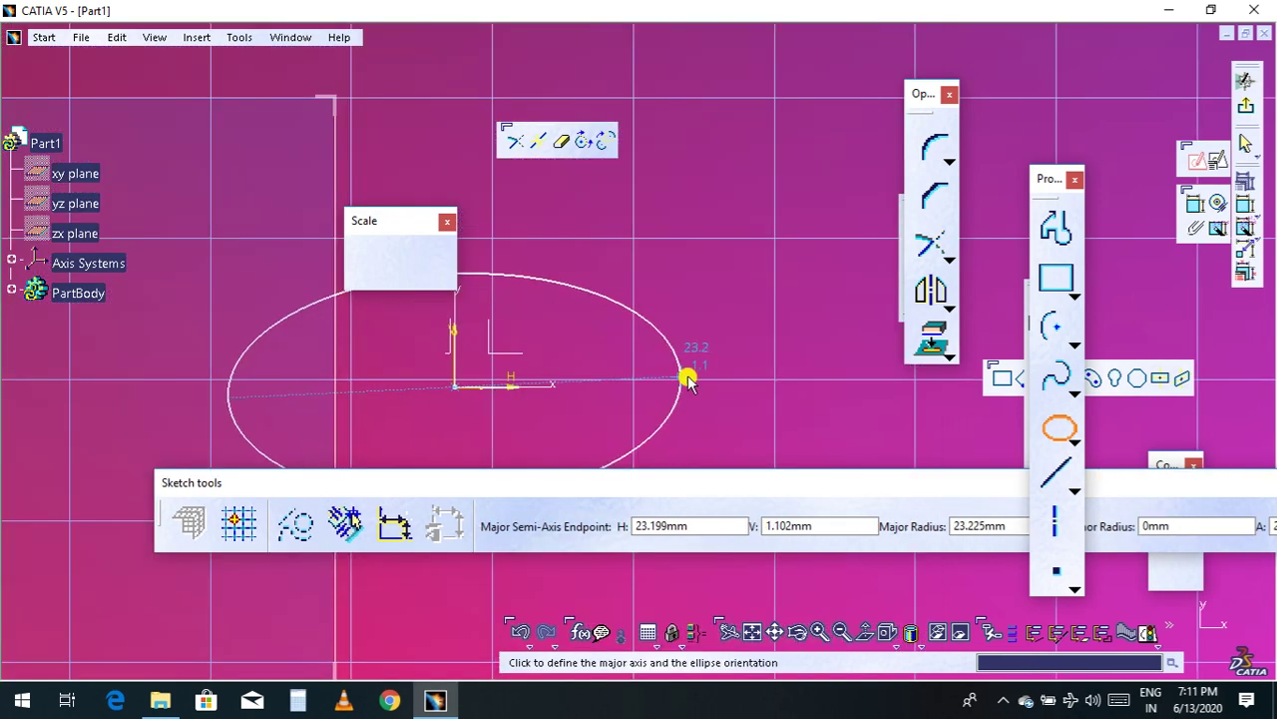
{"action": "left_click", "coordinate": [687, 389]}
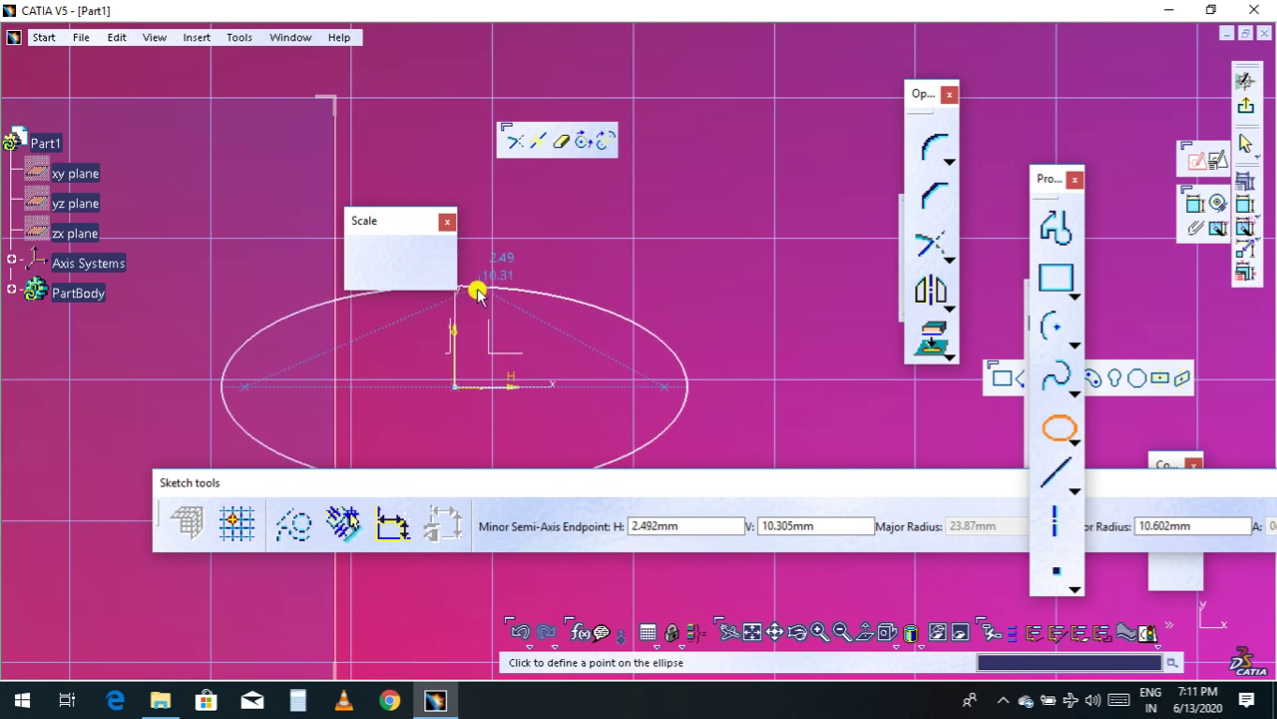
{"action": "left_click", "coordinate": [456, 450]}
Step: Dimension the ellipse's full major axis and place the dimension below the curve
{"action": "middle_click_drag", "start_coordinate": [646, 451], "coordinate": [820, 455]}
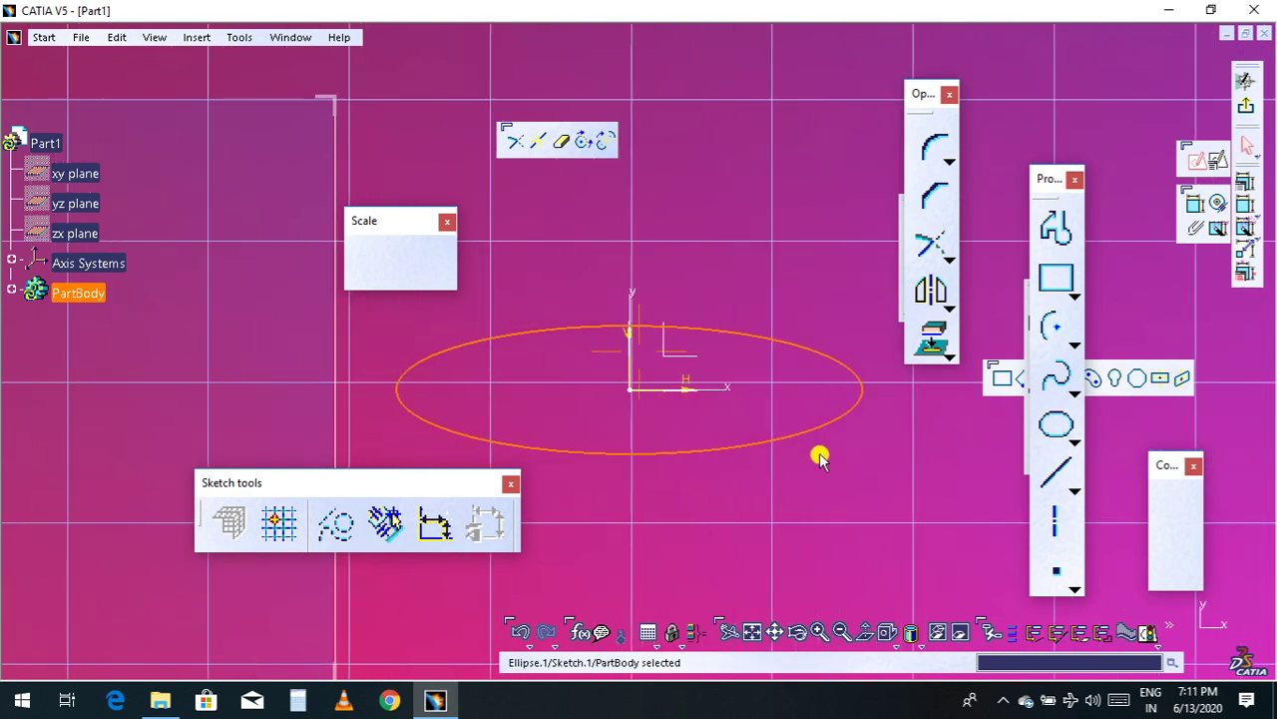
{"action": "left_click", "coordinate": [1195, 201]}
{"action": "left_click", "coordinate": [703, 477]}
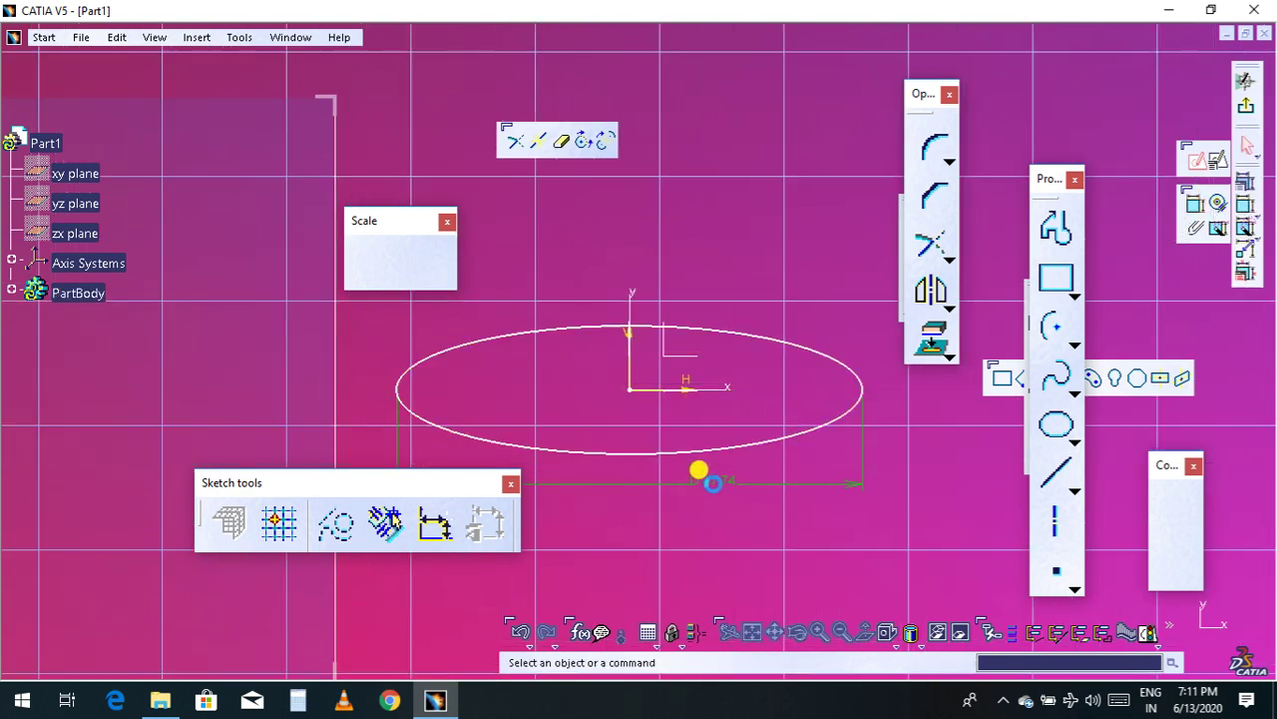
Step: Dimension the horizontal distance from the origin to the ellipse's major-axis end and the vertical distance from the origin to its lower edge
{"action": "left_click", "coordinate": [1195, 205]}
{"action": "left_click", "coordinate": [629, 388]}
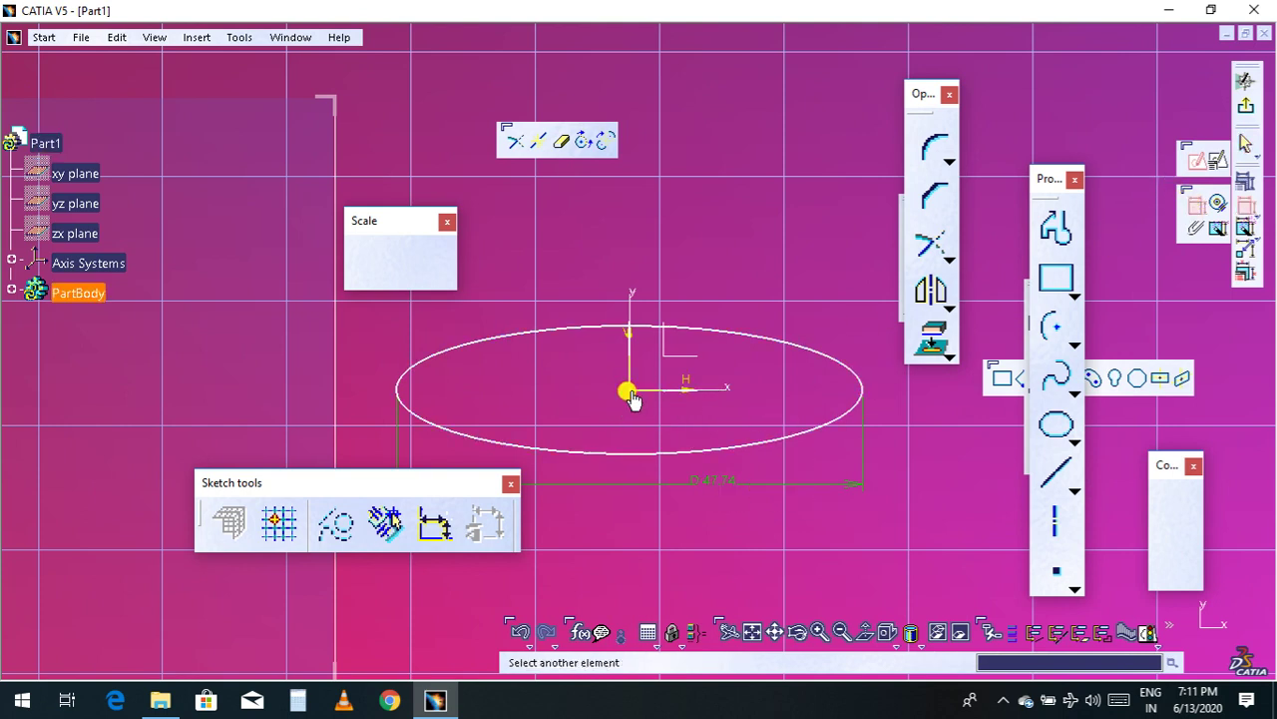
{"action": "left_click", "coordinate": [858, 391]}
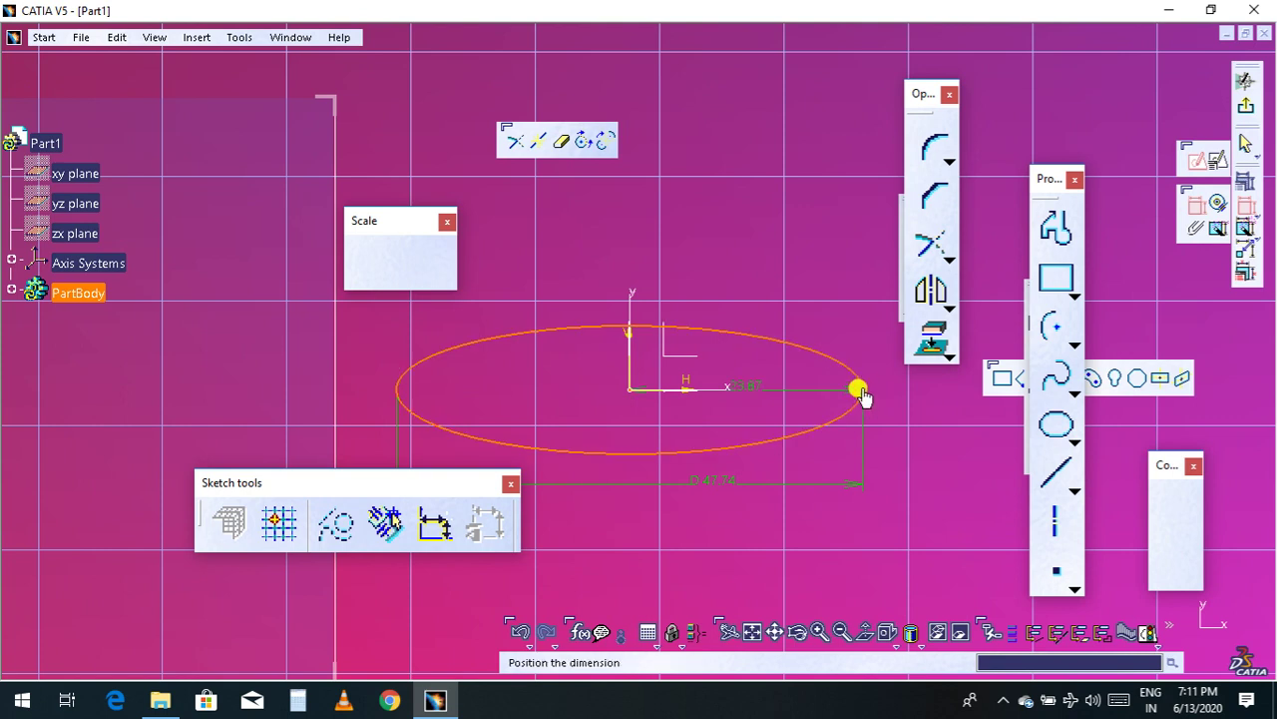
{"action": "left_click", "coordinate": [828, 261]}
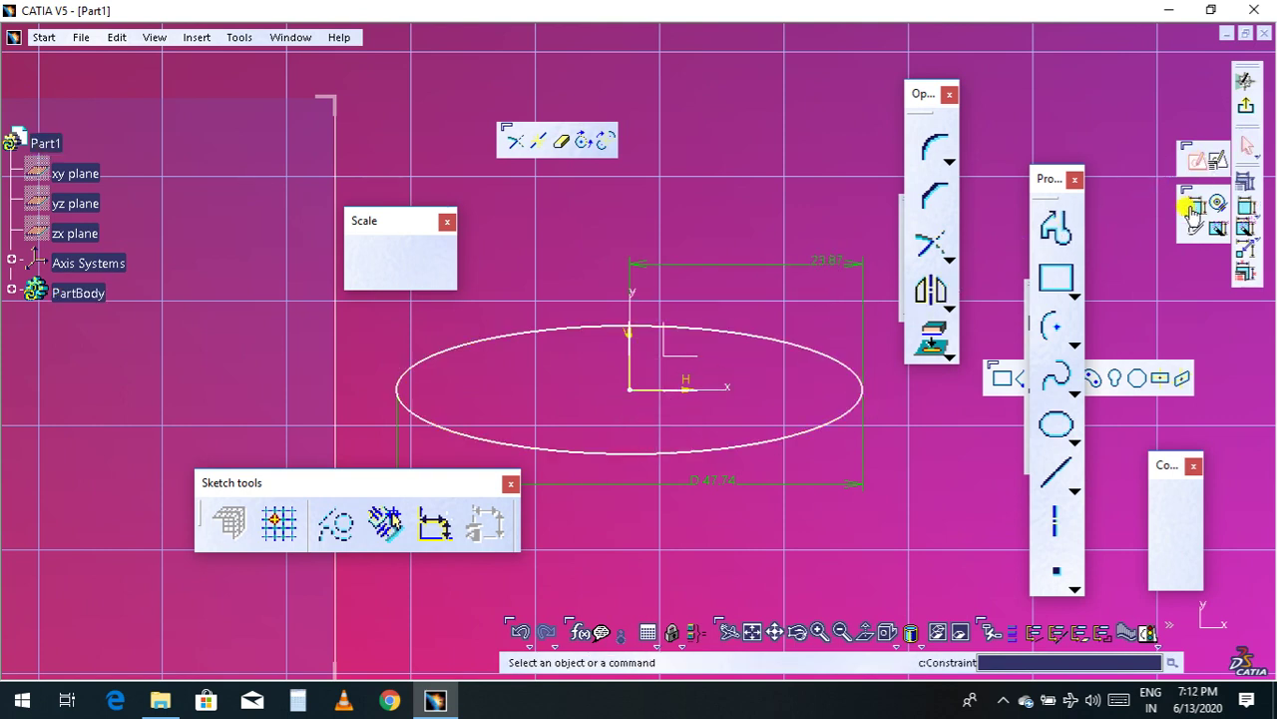
{"action": "left_click", "coordinate": [625, 384]}
{"action": "left_click", "coordinate": [634, 458]}
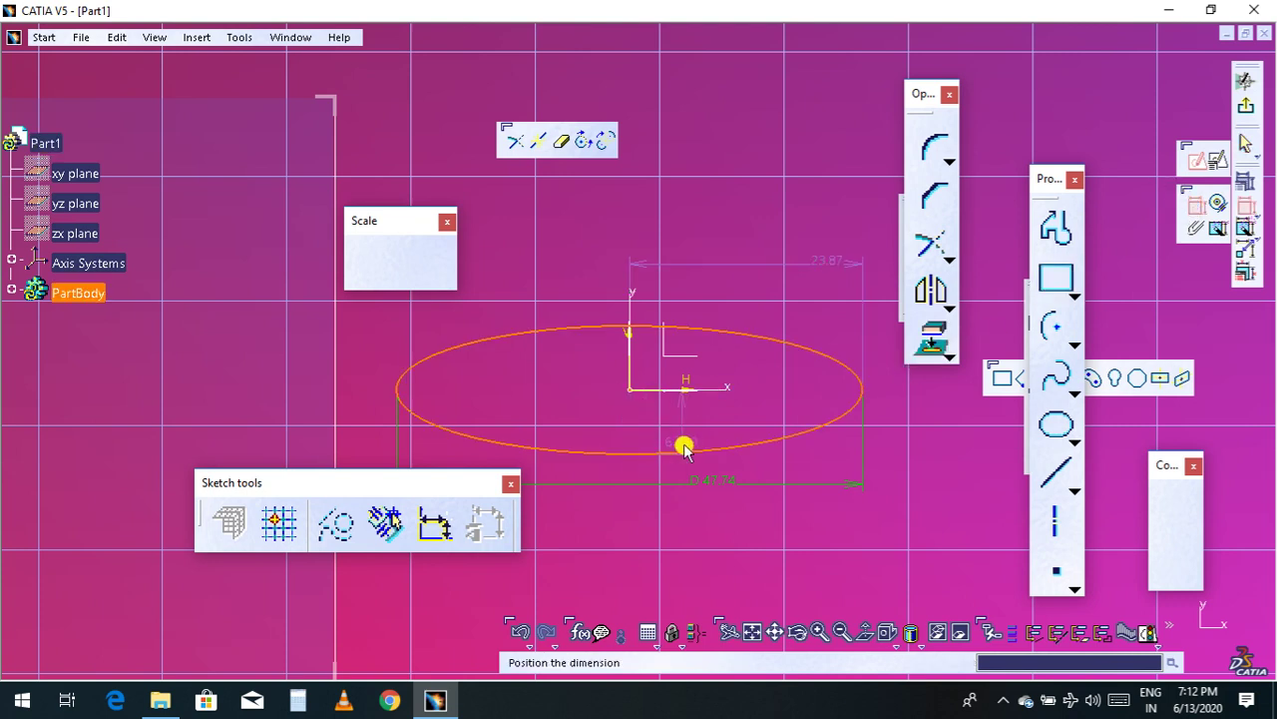
{"action": "left_click", "coordinate": [887, 418]}
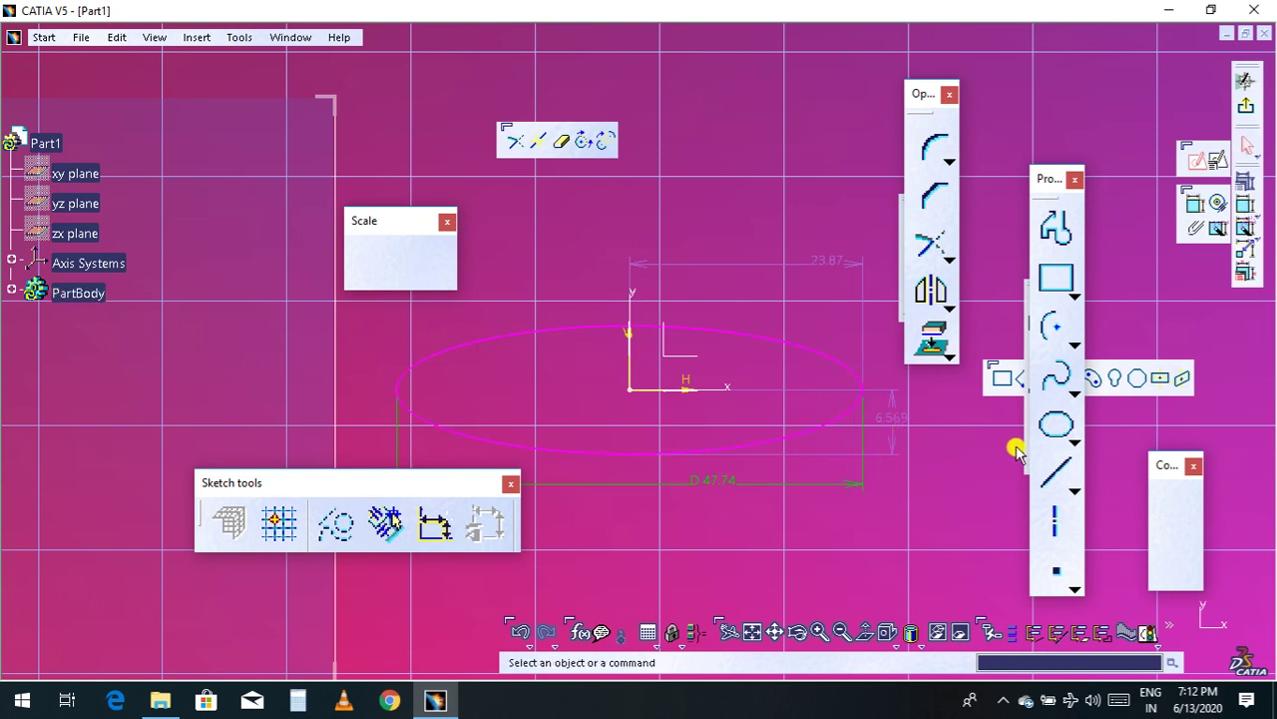
Step: Sketch an upward-opening parabola by focus beside the ellipse, with its apex directly below the focus at about H 56 mm and both ends level
{"action": "mouse_move", "coordinate": [923, 459]}
{"action": "middle_mouse_down"}
{"action": "mouse_move", "coordinate": [668, 502]}
{"action": "mouse_move", "coordinate": [485, 422]}
{"action": "mouse_move", "coordinate": [467, 429]}
{"action": "middle_mouse_up"}
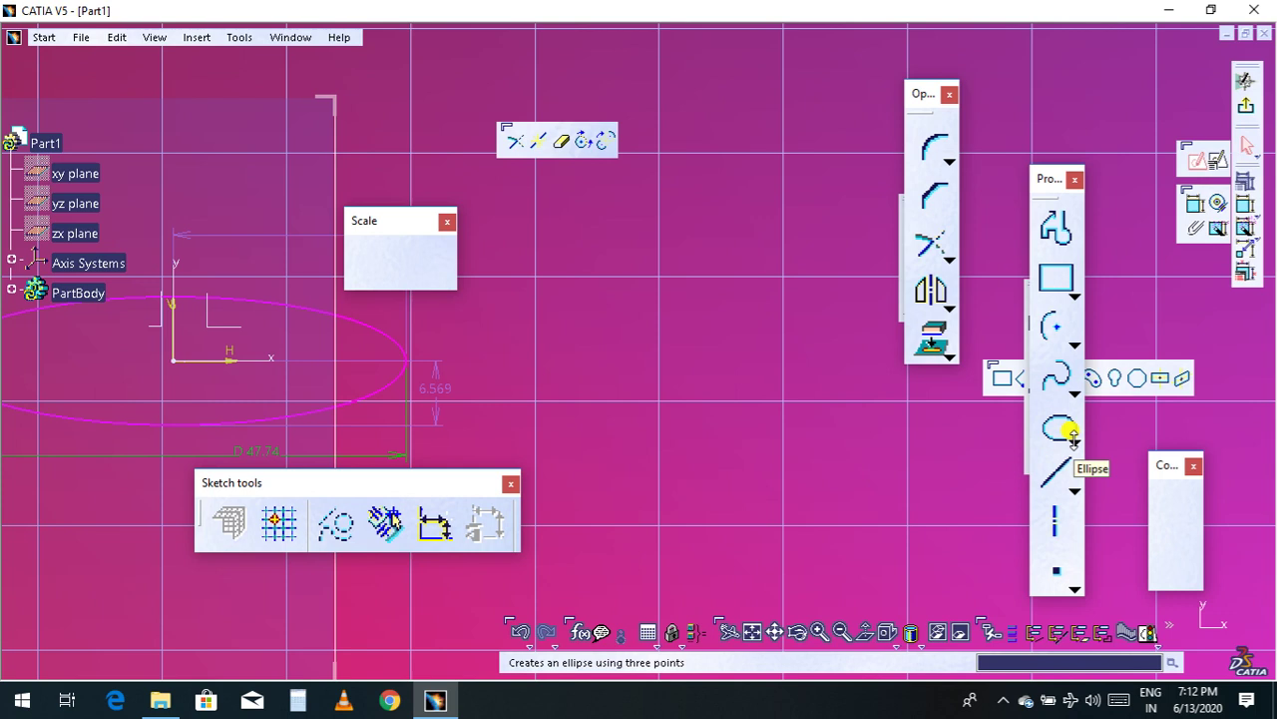
{"action": "left_click", "coordinate": [1075, 442]}
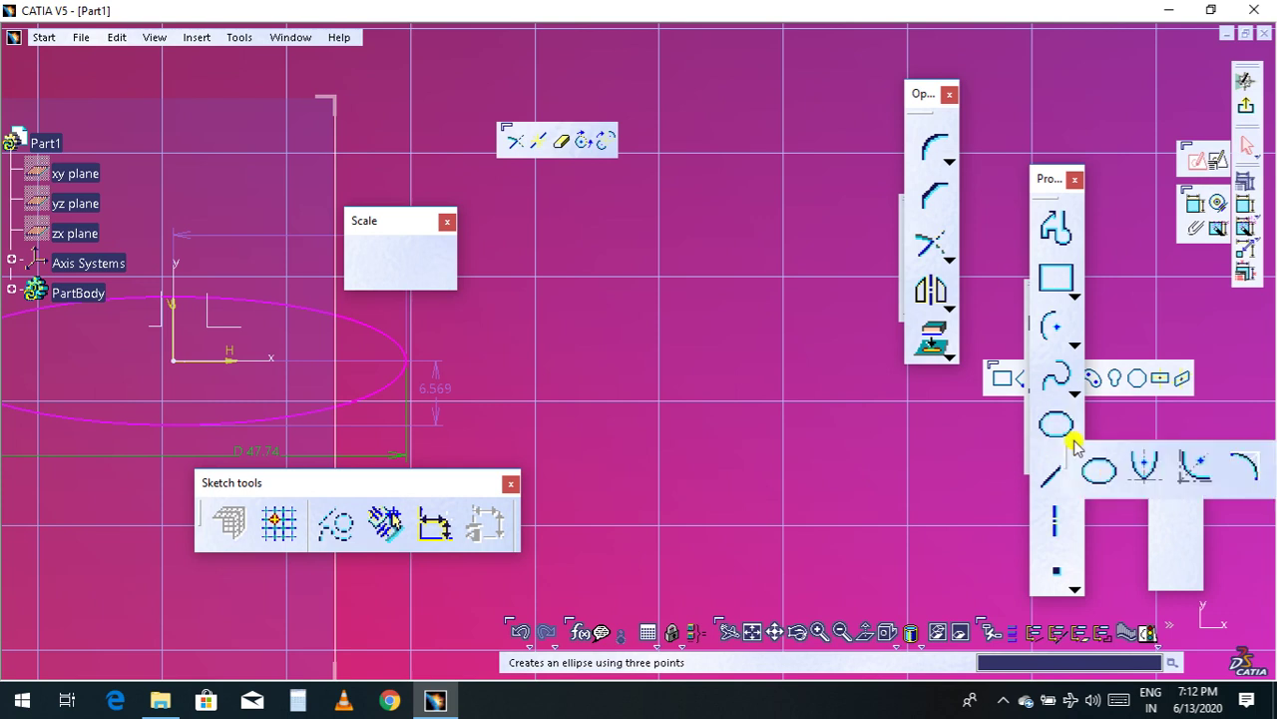
{"action": "left_click", "coordinate": [1148, 469]}
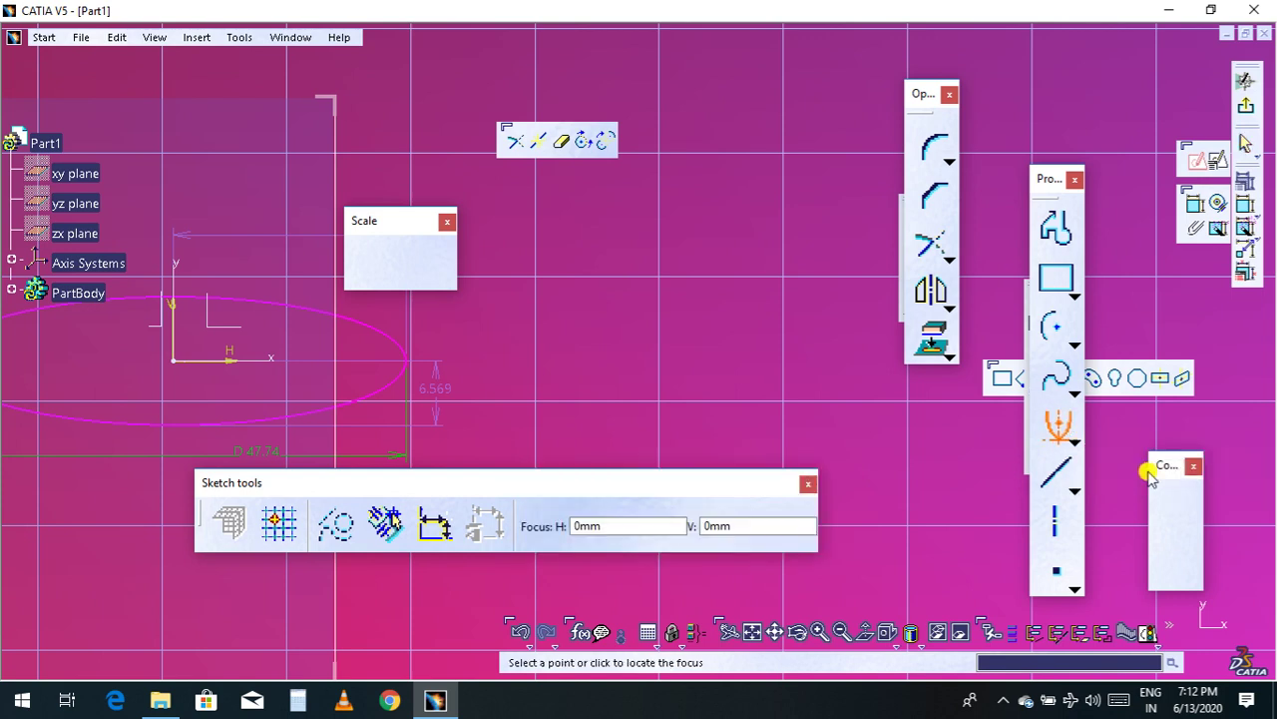
{"action": "left_click", "coordinate": [718, 385]}
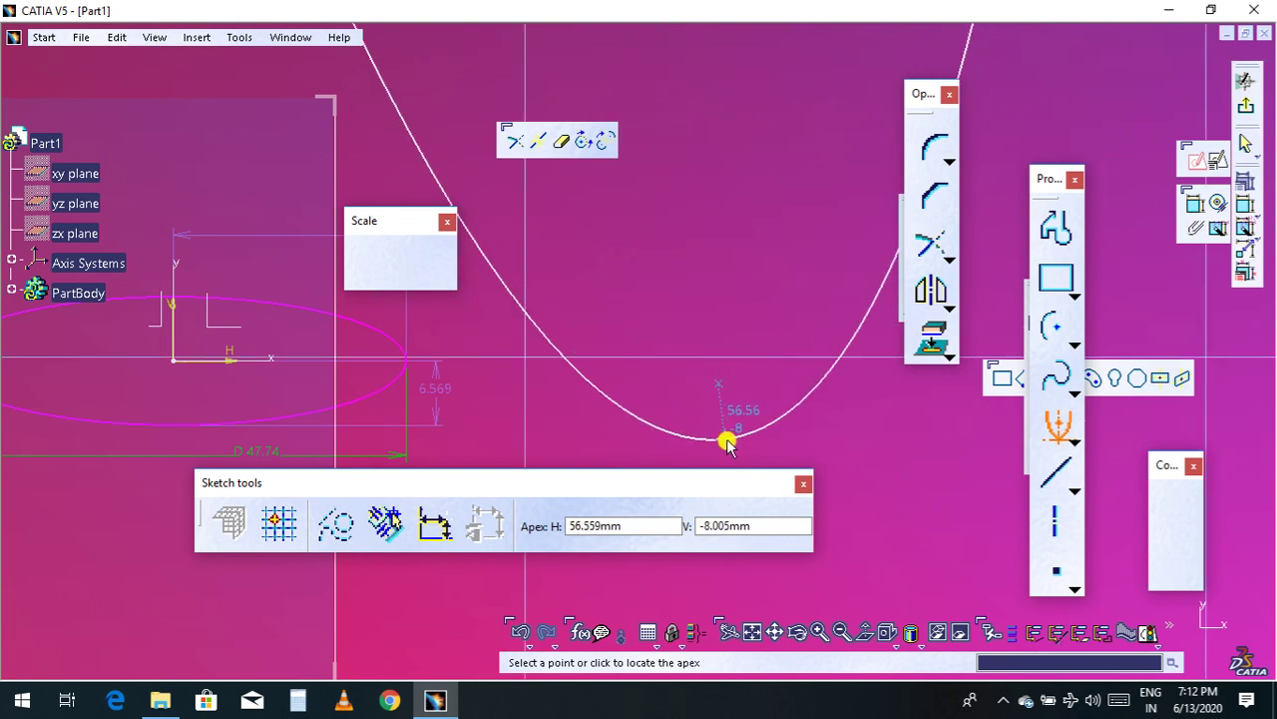
{"action": "left_click", "coordinate": [719, 448]}
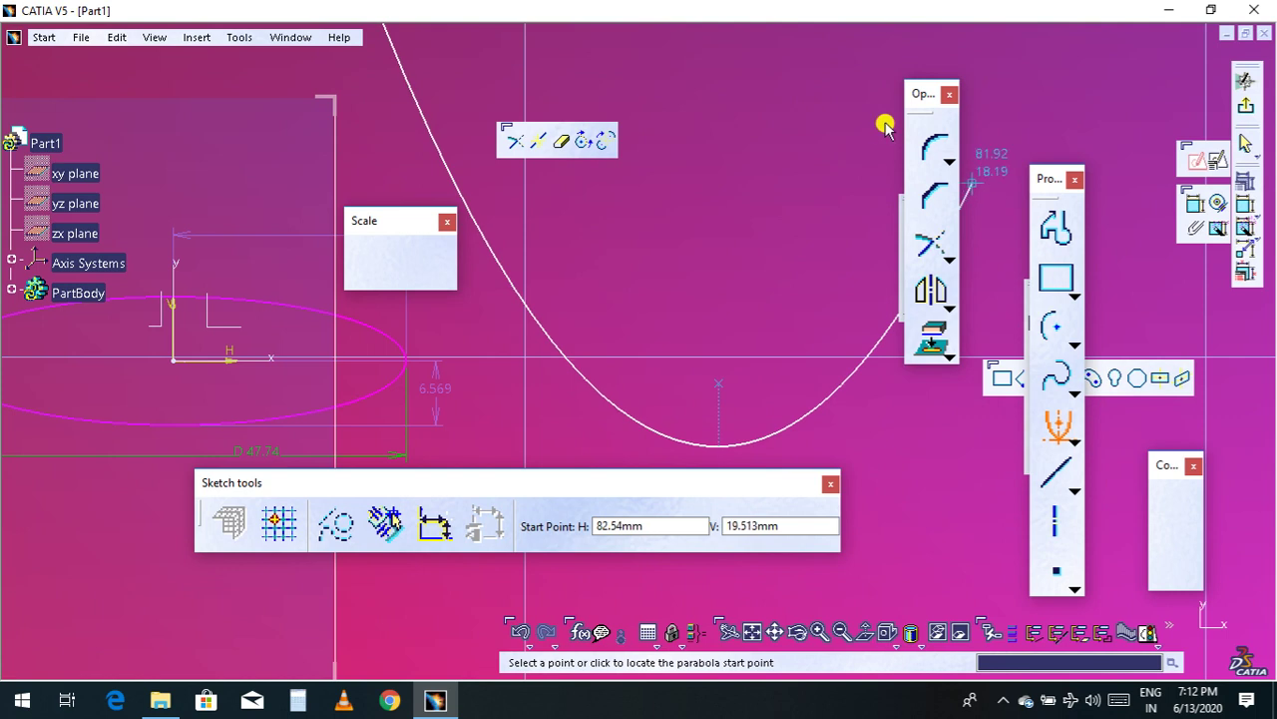
{"action": "left_click", "coordinate": [1014, 102]}
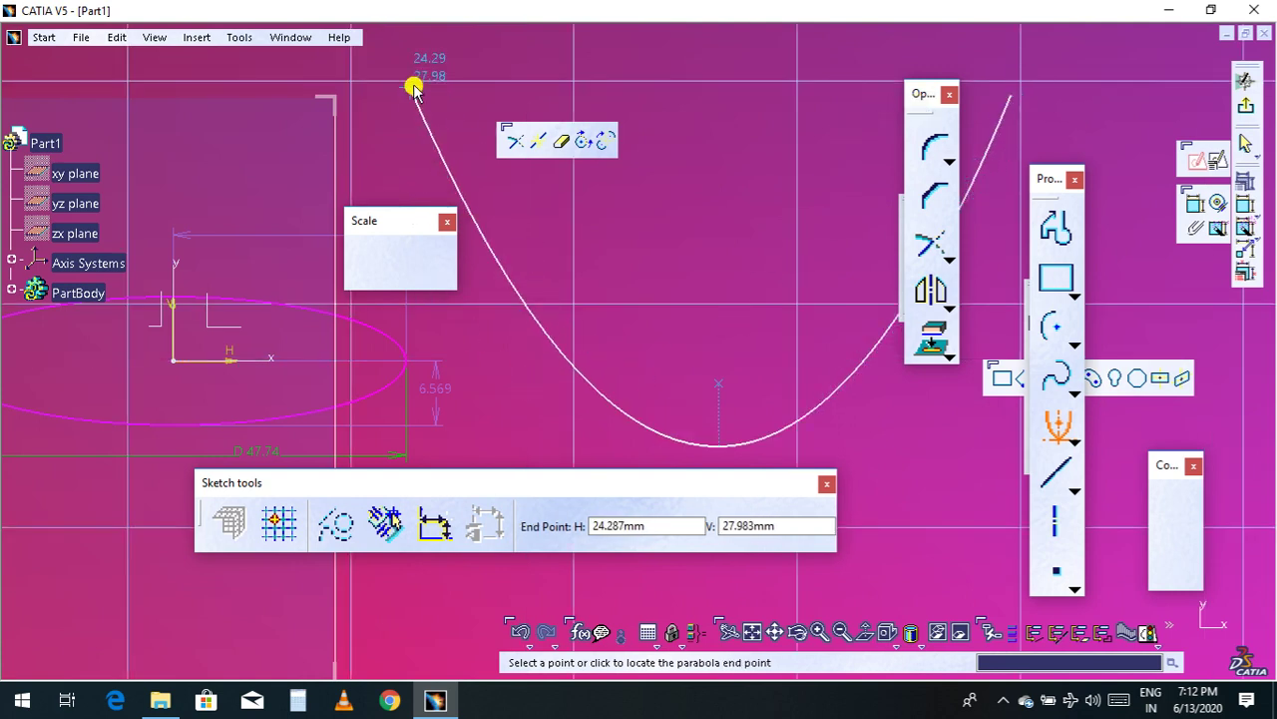
{"action": "left_click", "coordinate": [413, 103]}
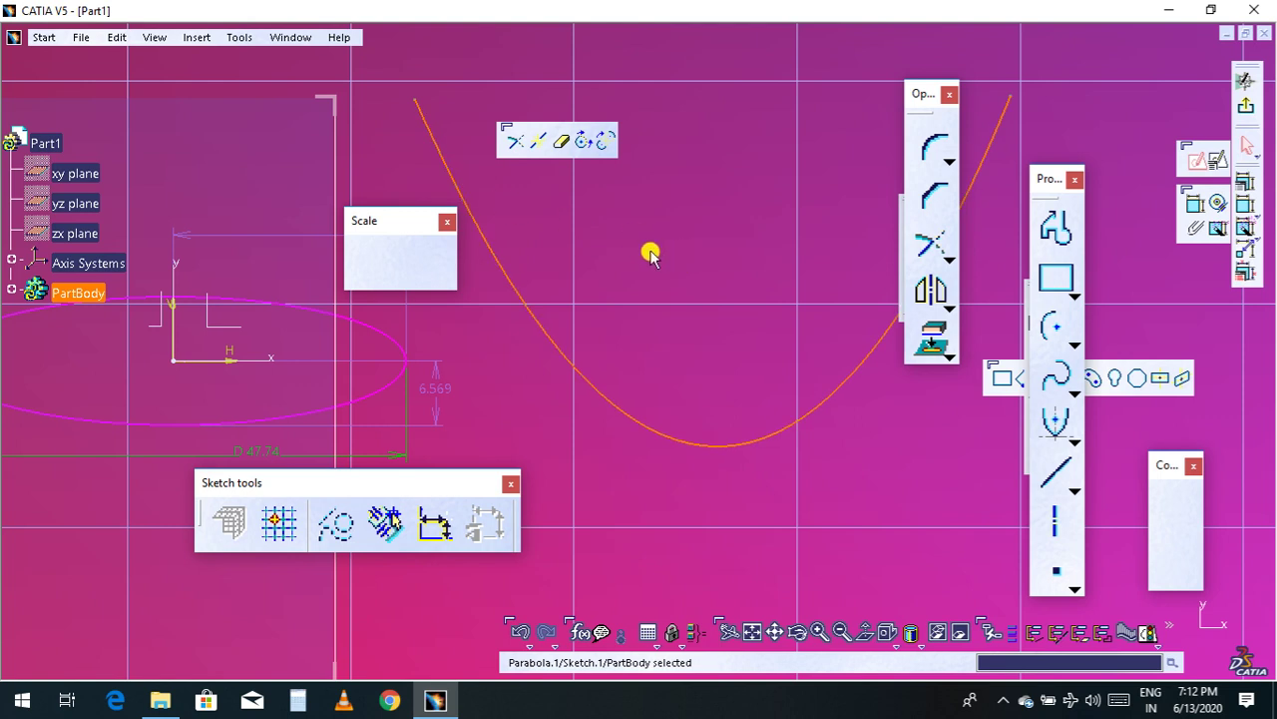
Step: Dimension the parabola's curve length and place the dimension across its lower part, just beside the apex
{"action": "middle_click_drag", "start_coordinate": [688, 288], "coordinate": [644, 337]}
{"action": "left_click", "coordinate": [659, 344]}
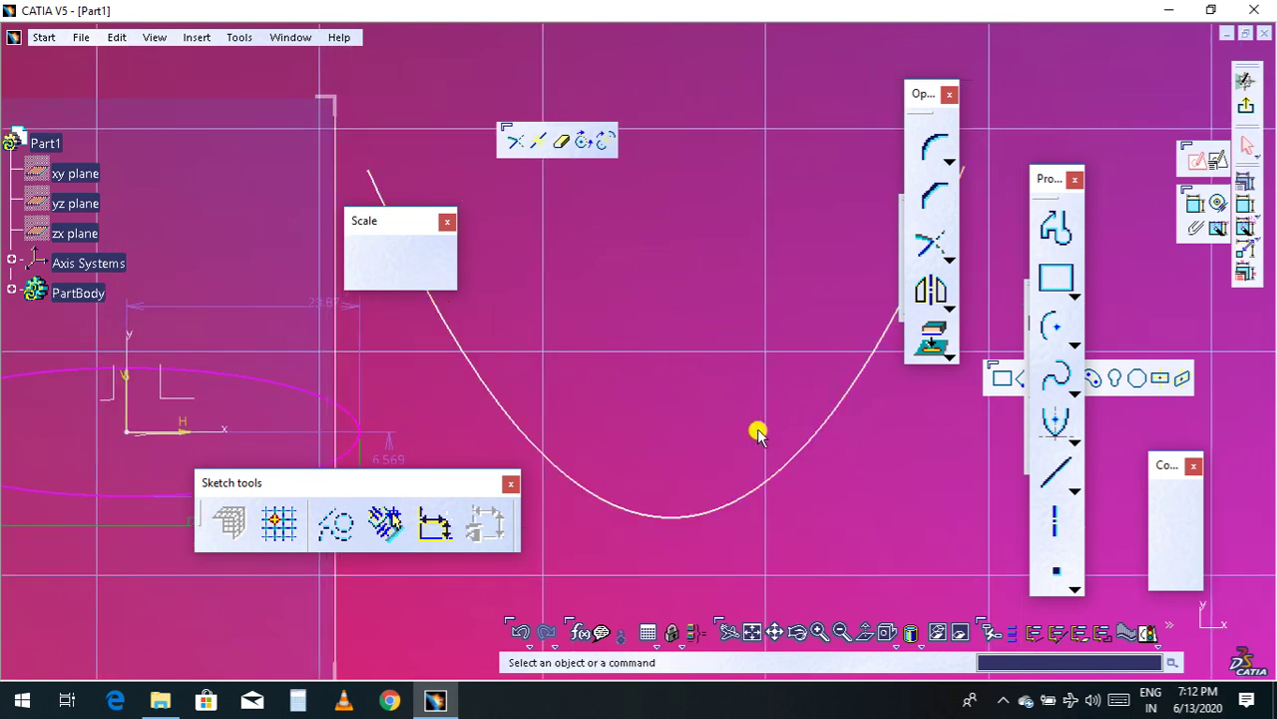
{"action": "left_click", "coordinate": [1195, 204]}
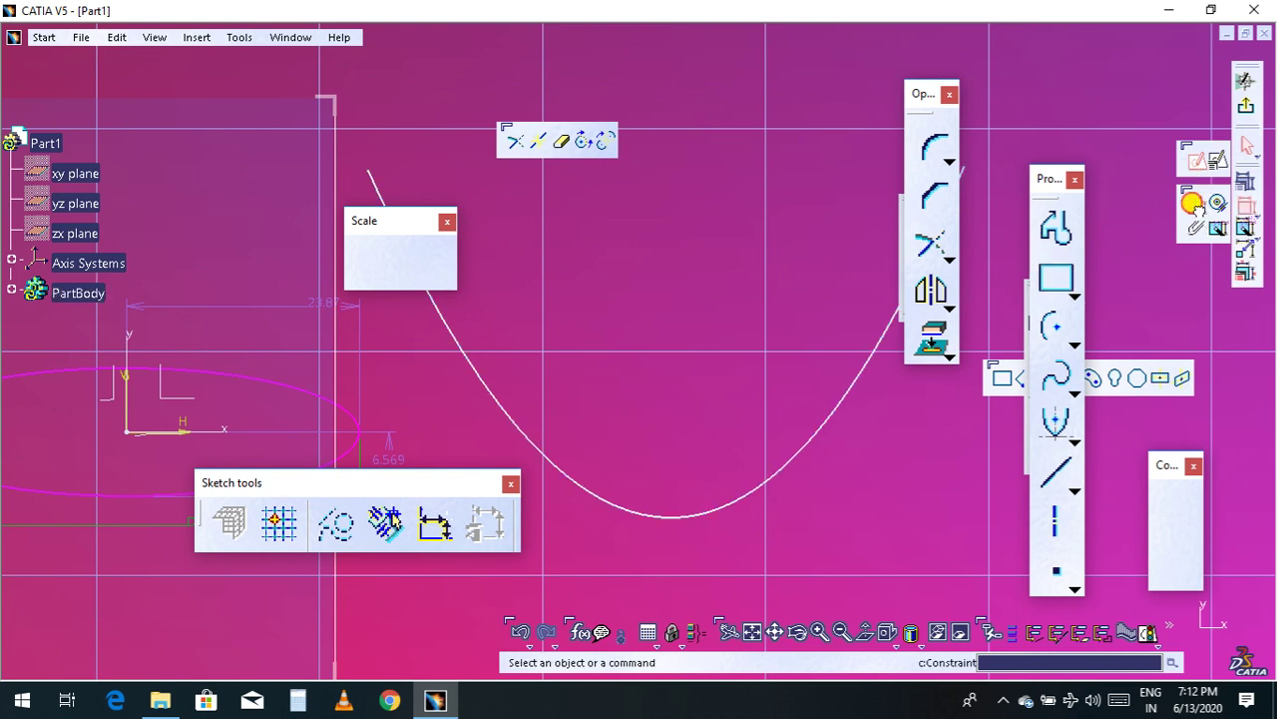
{"action": "left_click", "coordinate": [830, 410]}
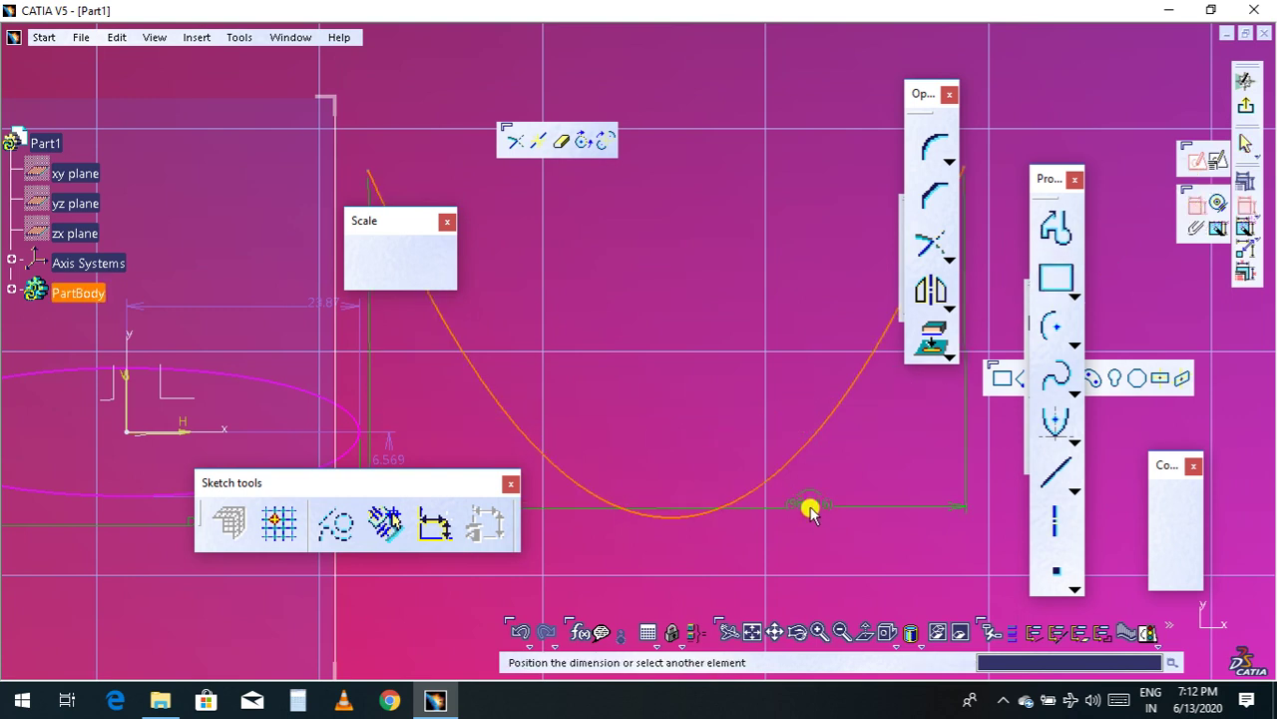
{"action": "left_click", "coordinate": [811, 511]}
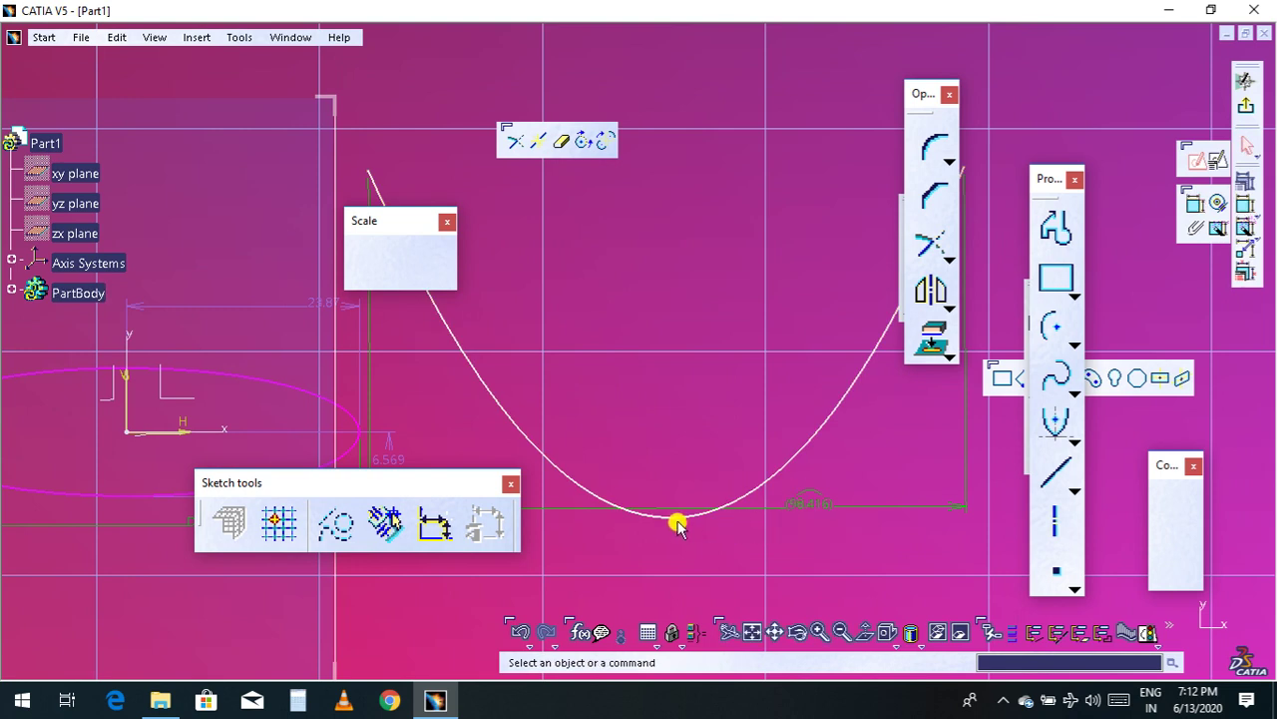
Step: Try to dimension between the parabola and its end point nearest the ellipse, picking the curve at its apex
{"action": "left_click", "coordinate": [1195, 205]}
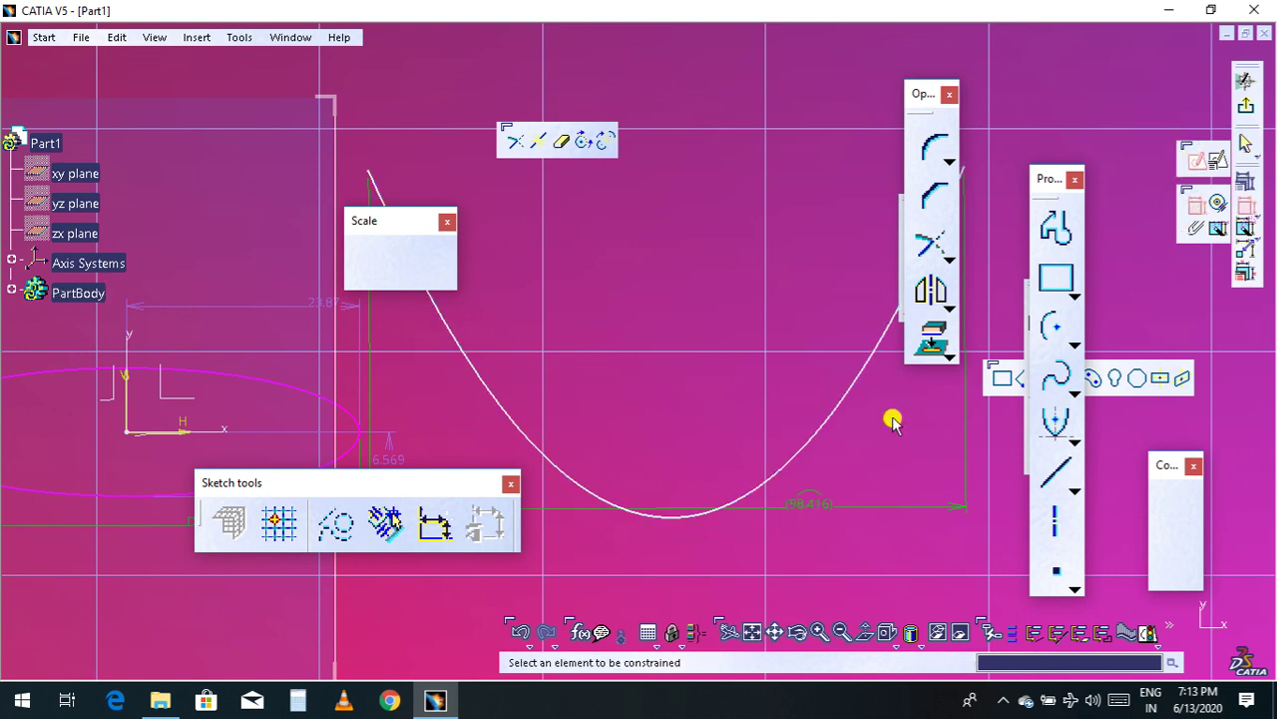
{"action": "left_click", "coordinate": [670, 520]}
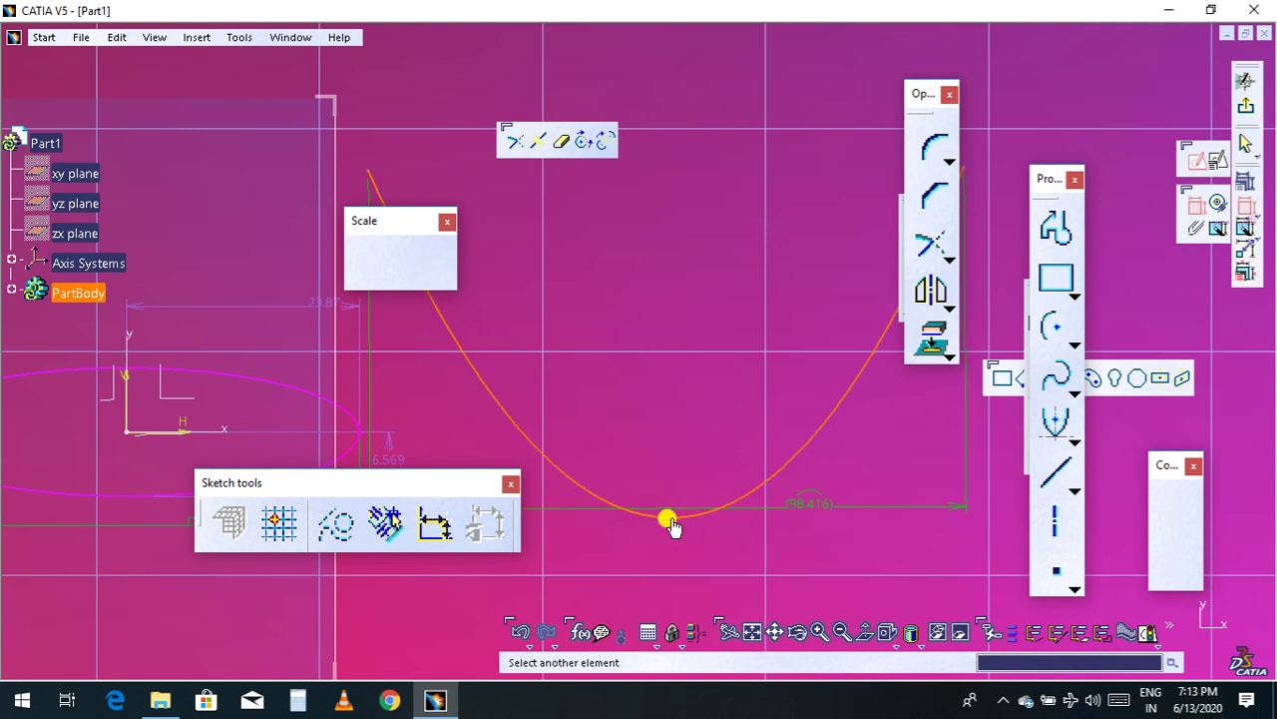
{"action": "left_click", "coordinate": [371, 170]}
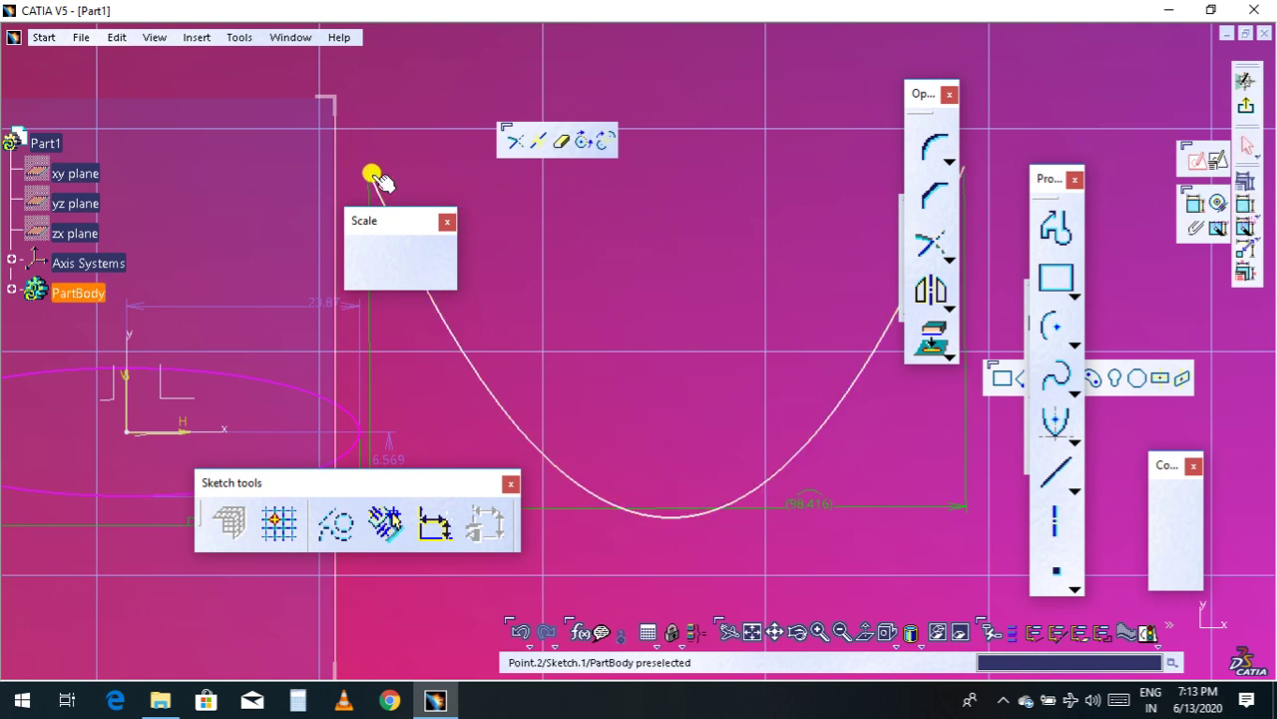
{"action": "left_click", "coordinate": [1190, 200]}
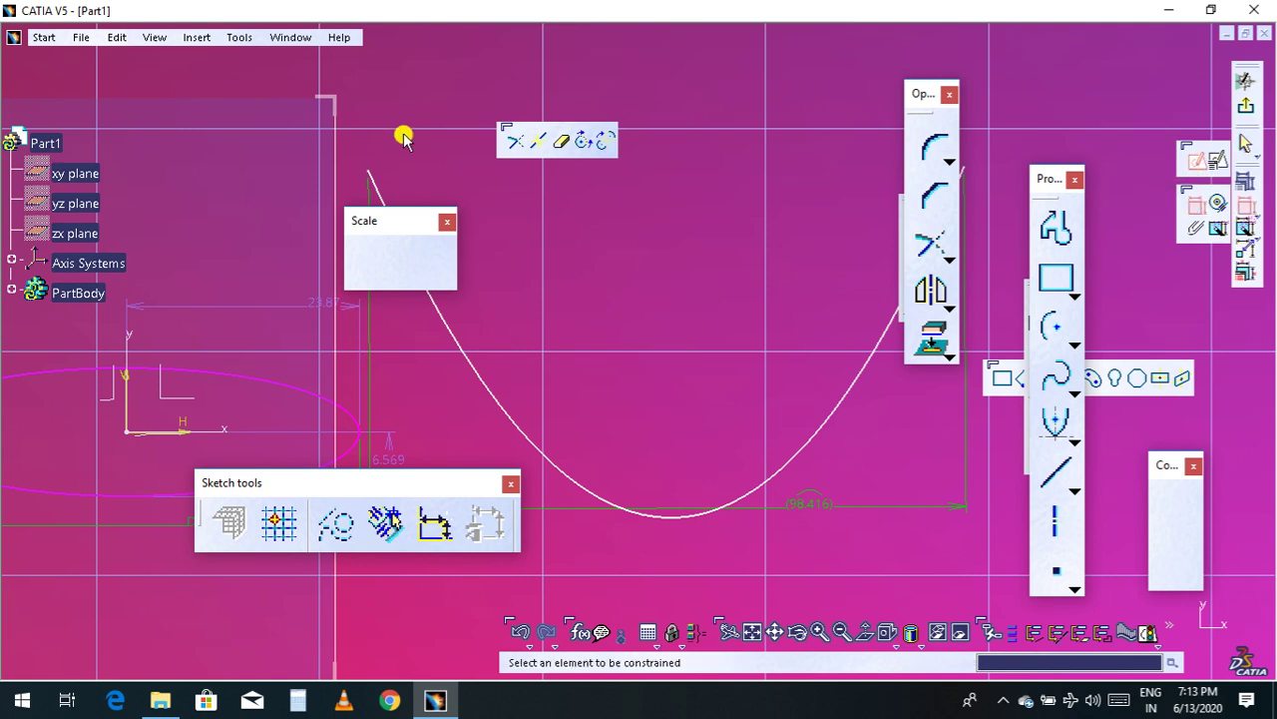
{"action": "left_click", "coordinate": [366, 172]}
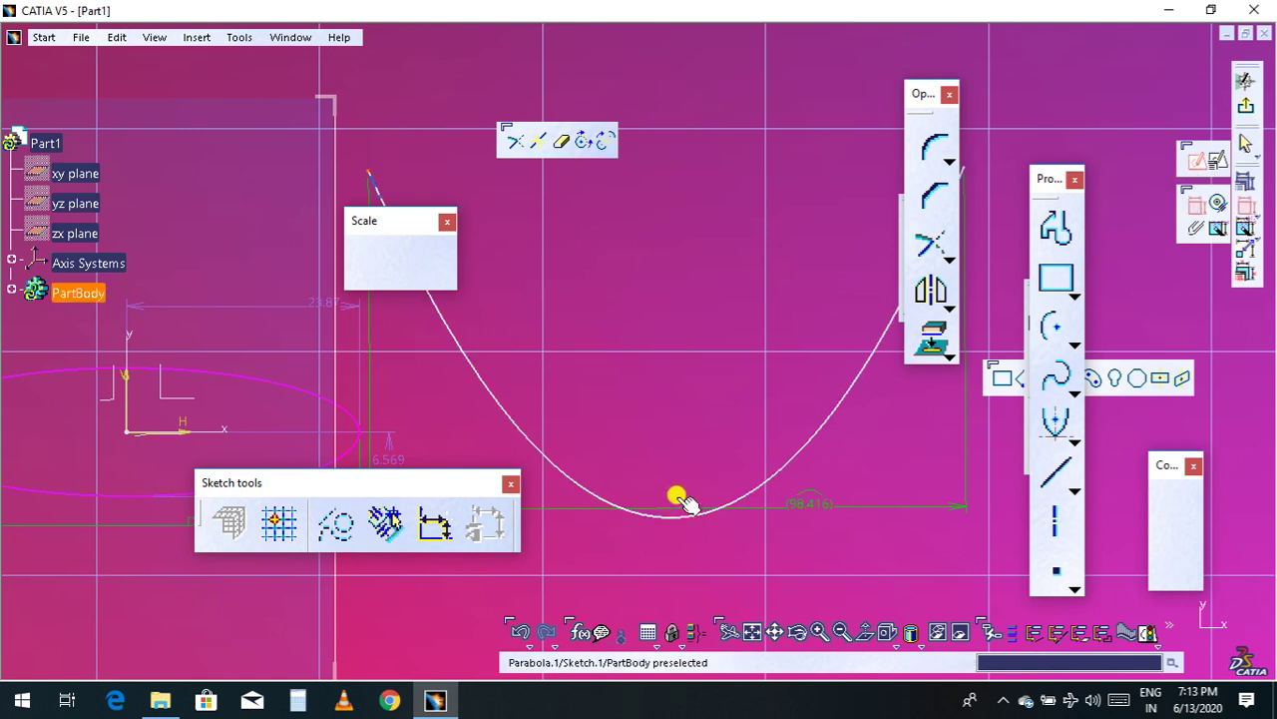
{"action": "left_click", "coordinate": [675, 517]}
{"action": "mouse_move", "coordinate": [694, 371]}
{"action": "middle_mouse_down"}
{"action": "mouse_move", "coordinate": [729, 343]}
{"action": "mouse_move", "coordinate": [864, 310]}
{"action": "middle_mouse_up"}
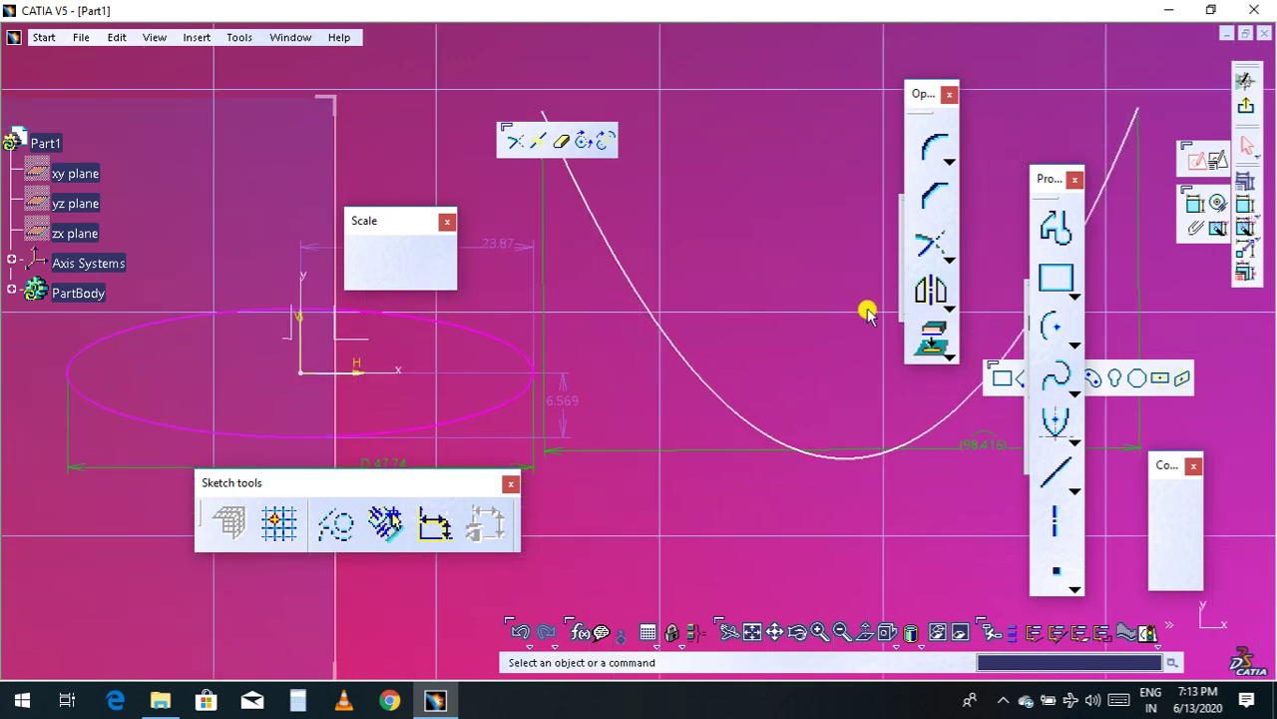
{"action": "mouse_move", "coordinate": [556, 441]}
{"action": "middle_mouse_down"}
{"action": "mouse_move", "coordinate": [662, 422]}
{"action": "mouse_move", "coordinate": [678, 328]}
{"action": "middle_mouse_up"}
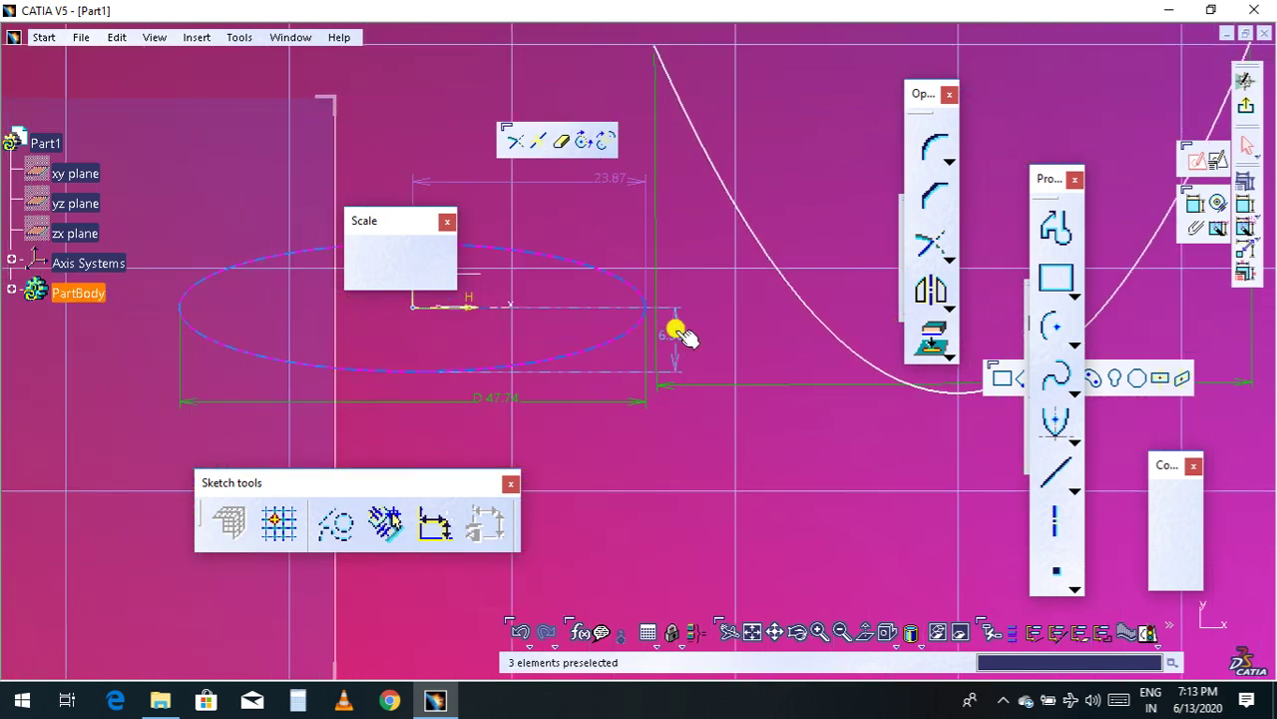
{"action": "middle_click_drag", "start_coordinate": [642, 422], "coordinate": [526, 439]}
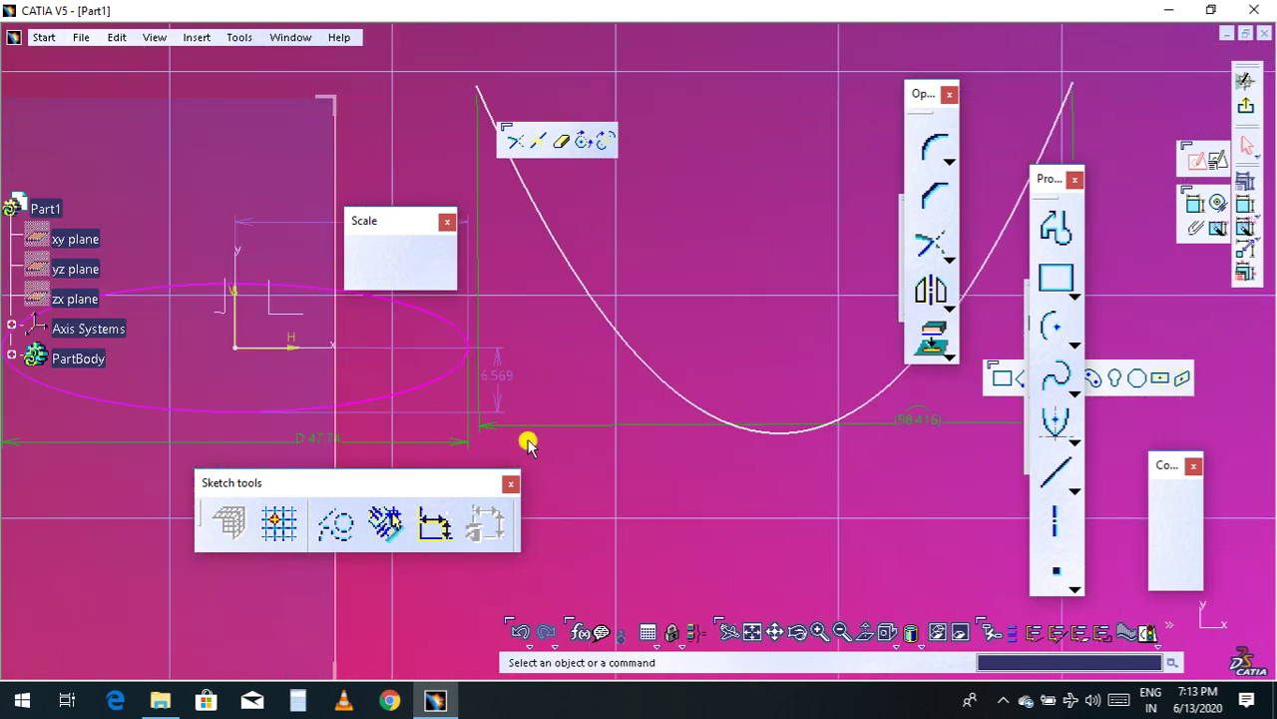
Step: Sketch an upward-opening hyperbola by focus beyond the parabola, with eccentricity about 1.2 and its second end at about H 114 mm, V 32 mm
{"action": "mouse_move", "coordinate": [770, 422]}
{"action": "middle_mouse_down"}
{"action": "mouse_move", "coordinate": [538, 433]}
{"action": "mouse_move", "coordinate": [562, 450]}
{"action": "middle_mouse_up"}
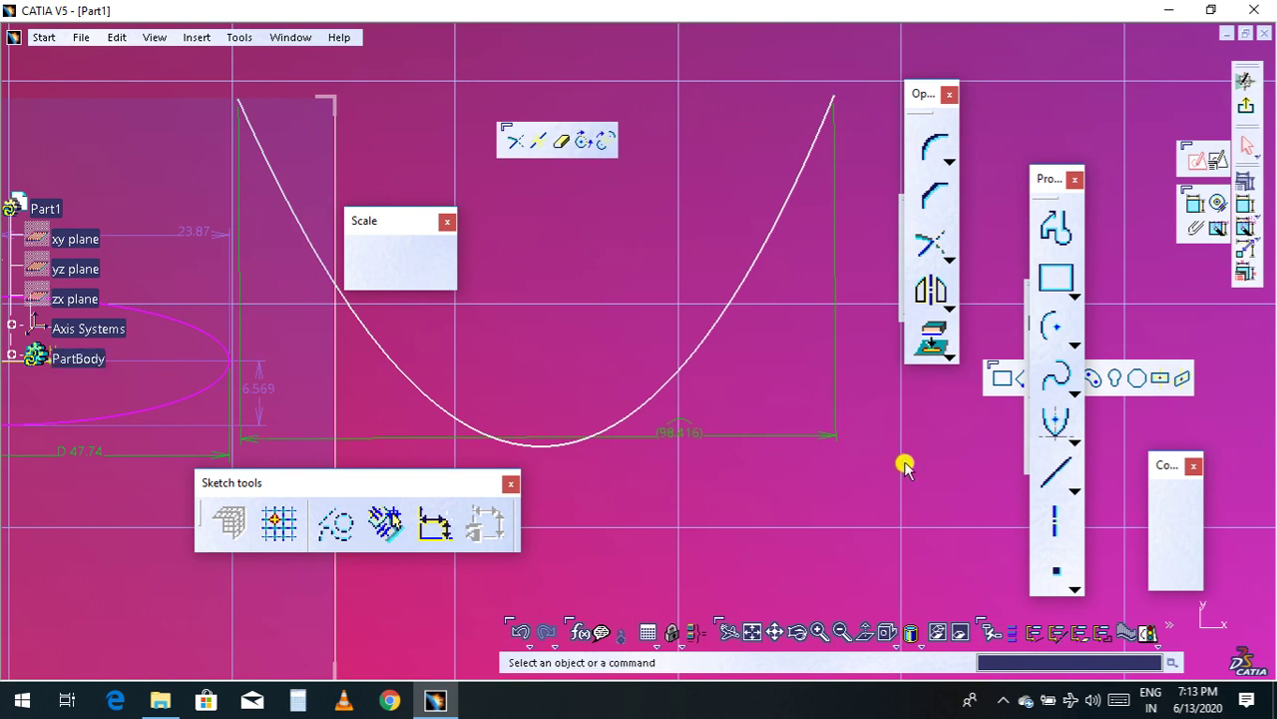
{"action": "left_click", "coordinate": [1073, 440]}
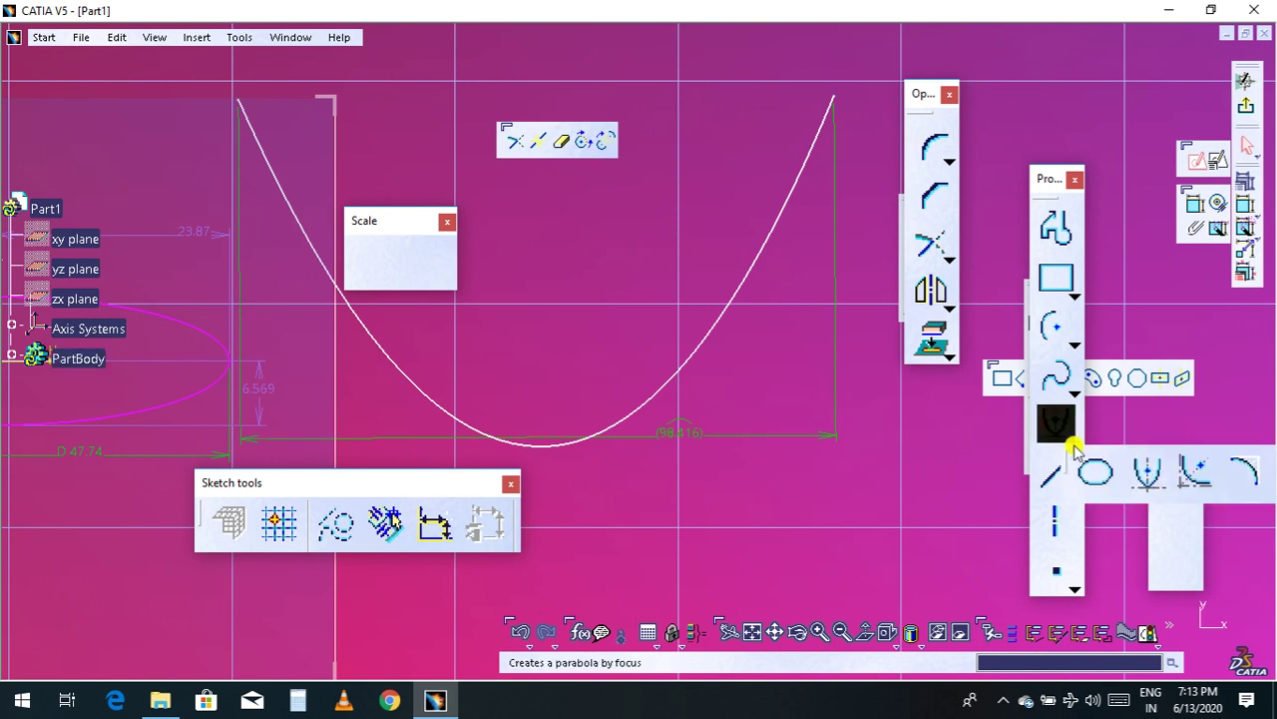
{"action": "left_click", "coordinate": [1197, 477]}
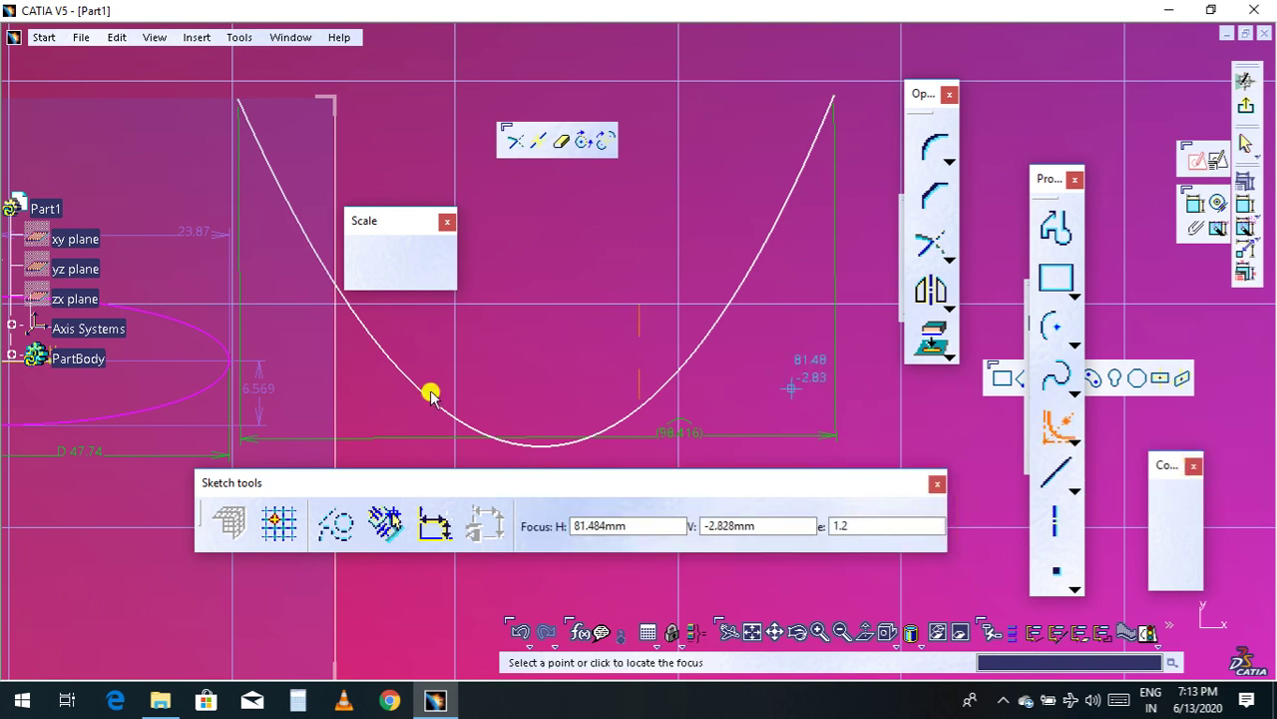
{"action": "left_click", "coordinate": [628, 227]}
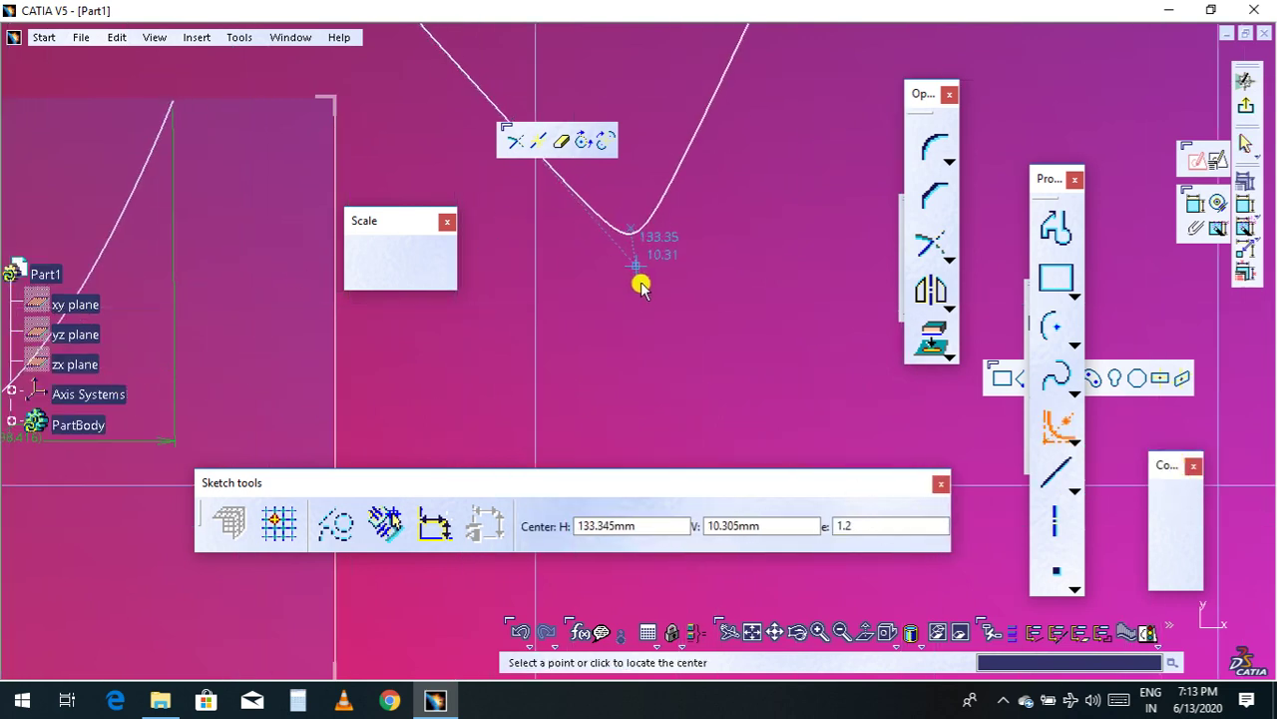
{"action": "left_click", "coordinate": [628, 354]}
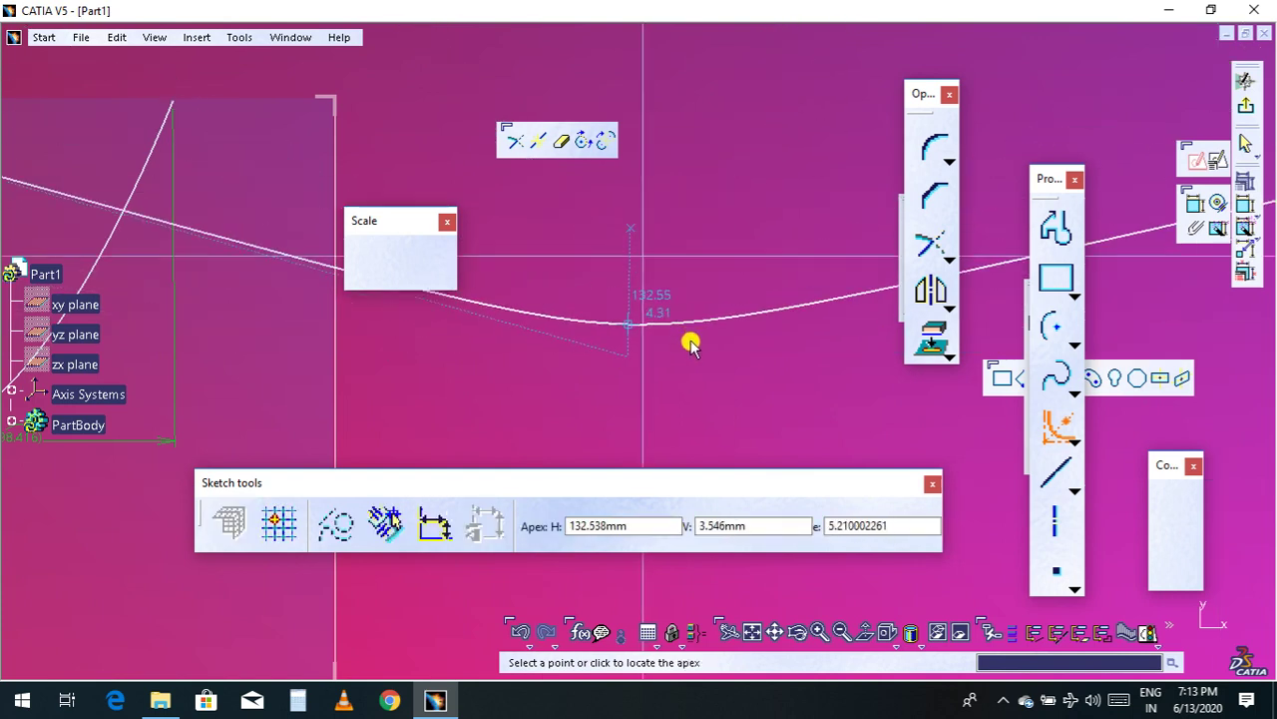
{"action": "left_click", "coordinate": [700, 254]}
{"action": "left_click", "coordinate": [809, 79]}
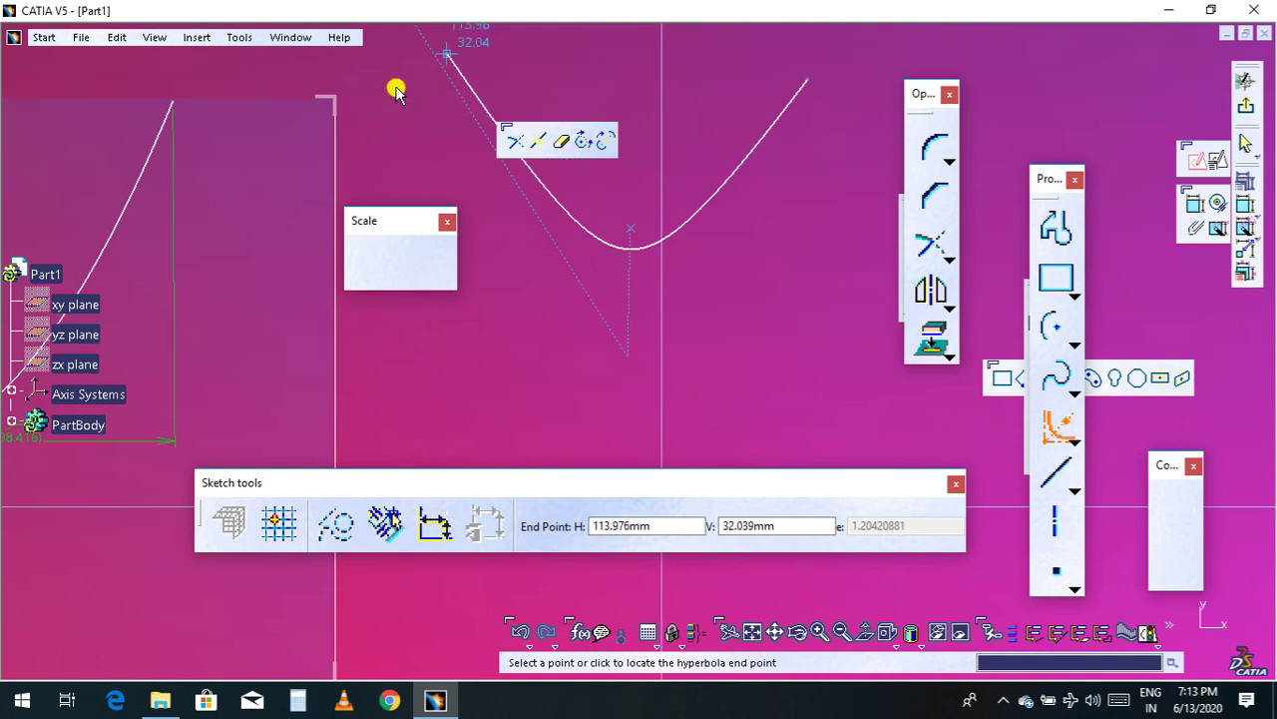
{"action": "left_click", "coordinate": [446, 53]}
Step: Try to sketch a conic beyond the hyperbola, starting at its peak, with the end tangent aimed back at the start point
{"action": "middle_click_drag", "start_coordinate": [704, 322], "coordinate": [682, 426]}
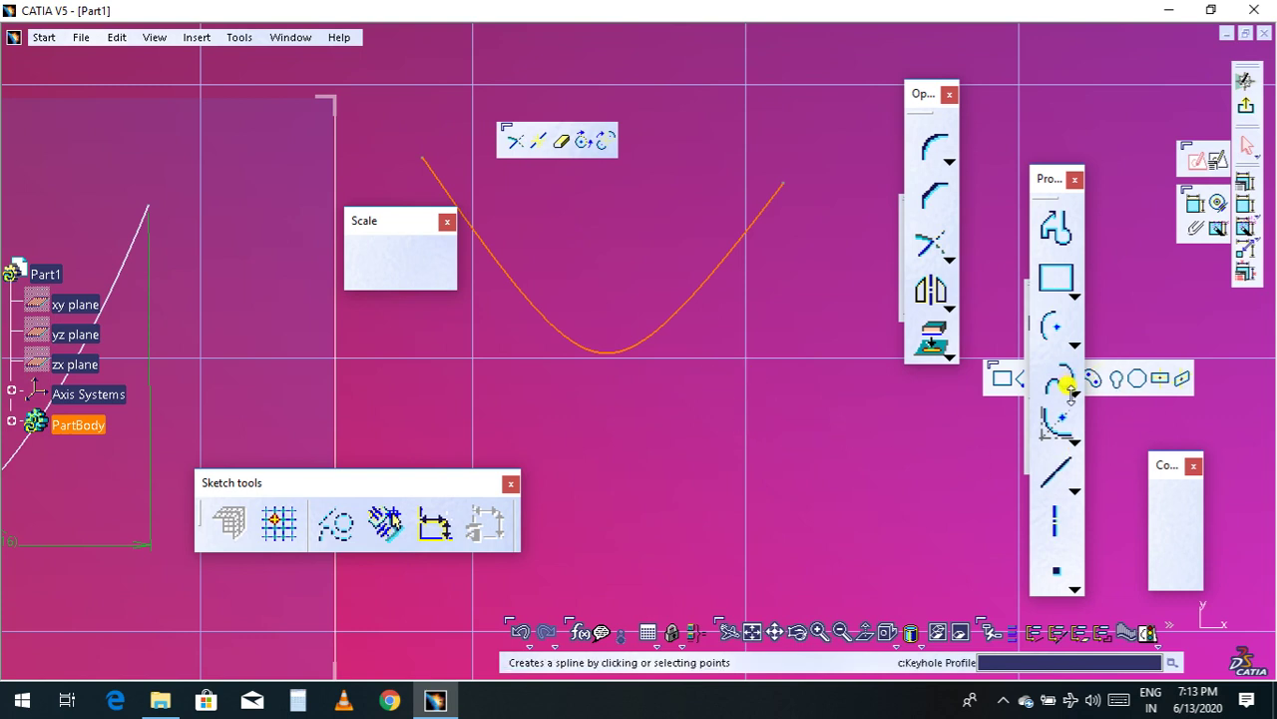
{"action": "left_click", "coordinate": [1071, 439]}
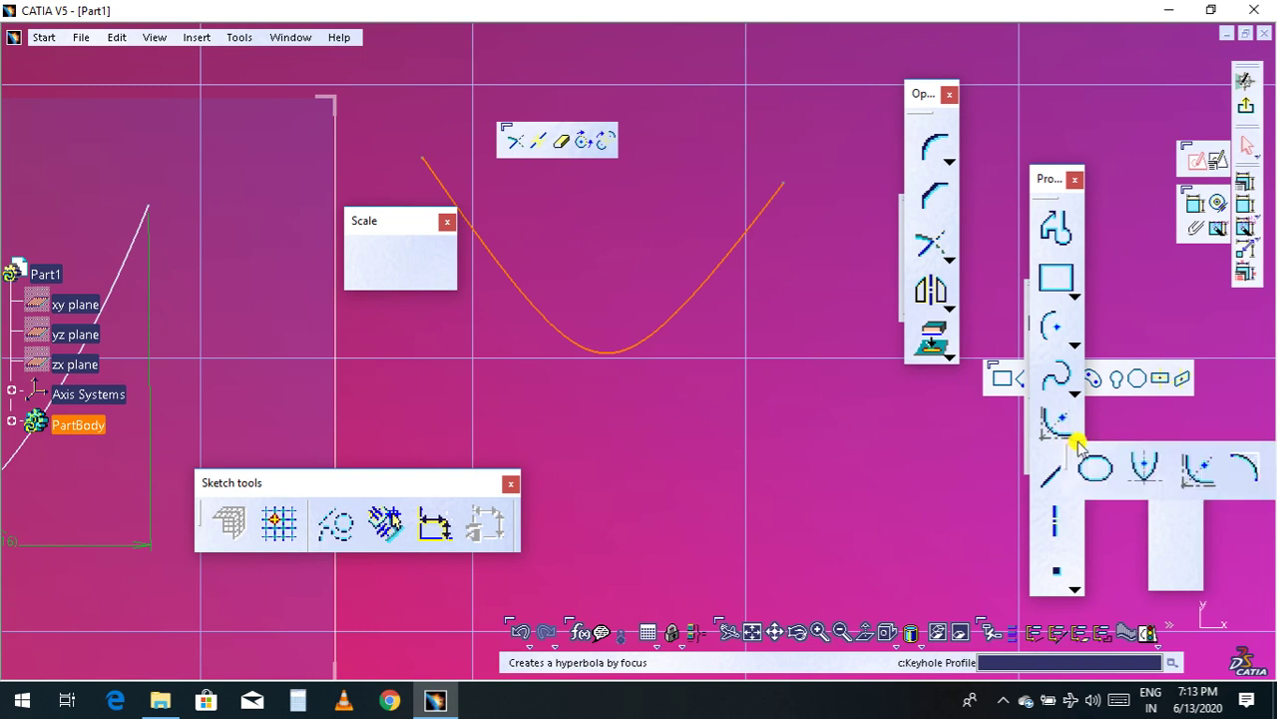
{"action": "left_click", "coordinate": [1237, 471]}
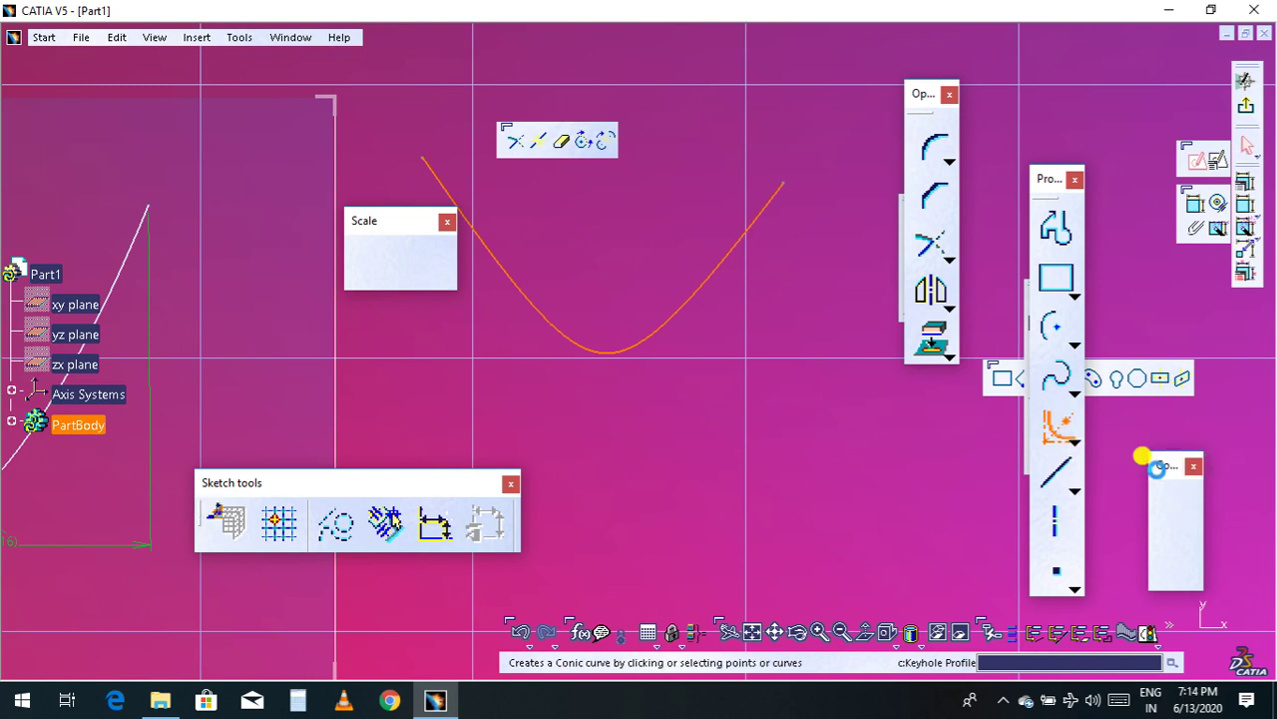
{"action": "middle_click_drag", "start_coordinate": [464, 393], "coordinate": [227, 382]}
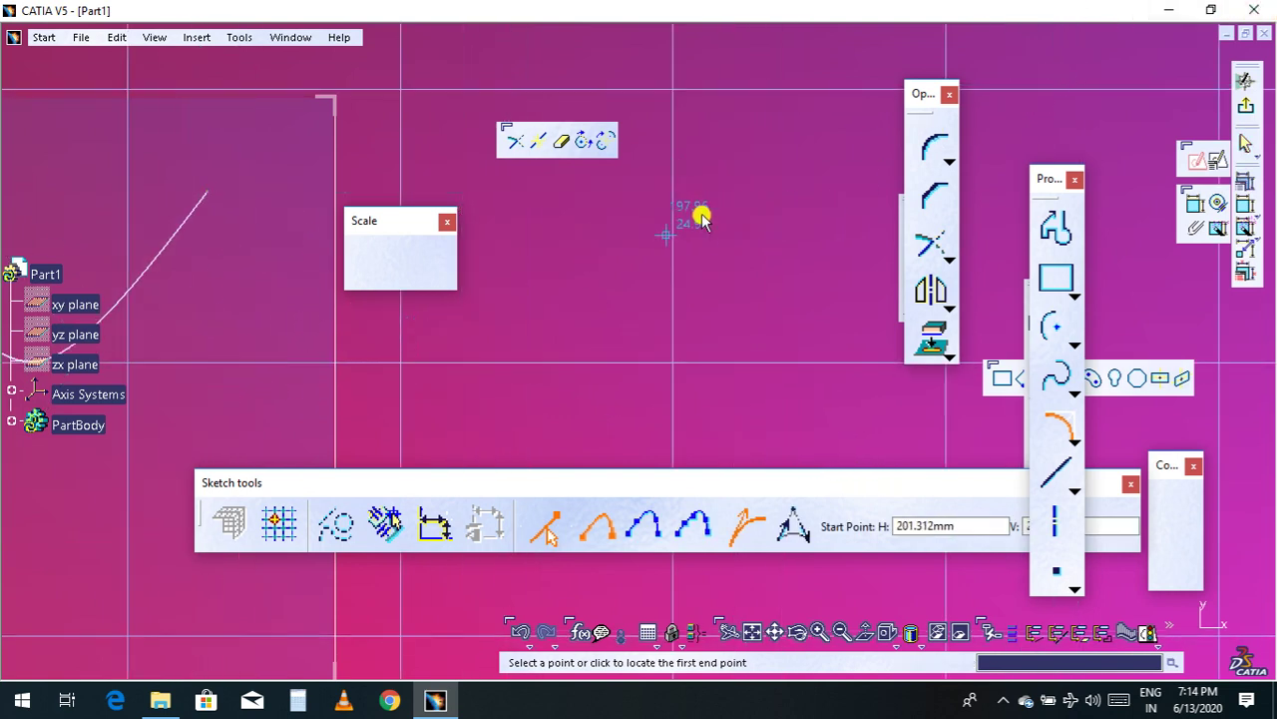
{"action": "left_click", "coordinate": [711, 204]}
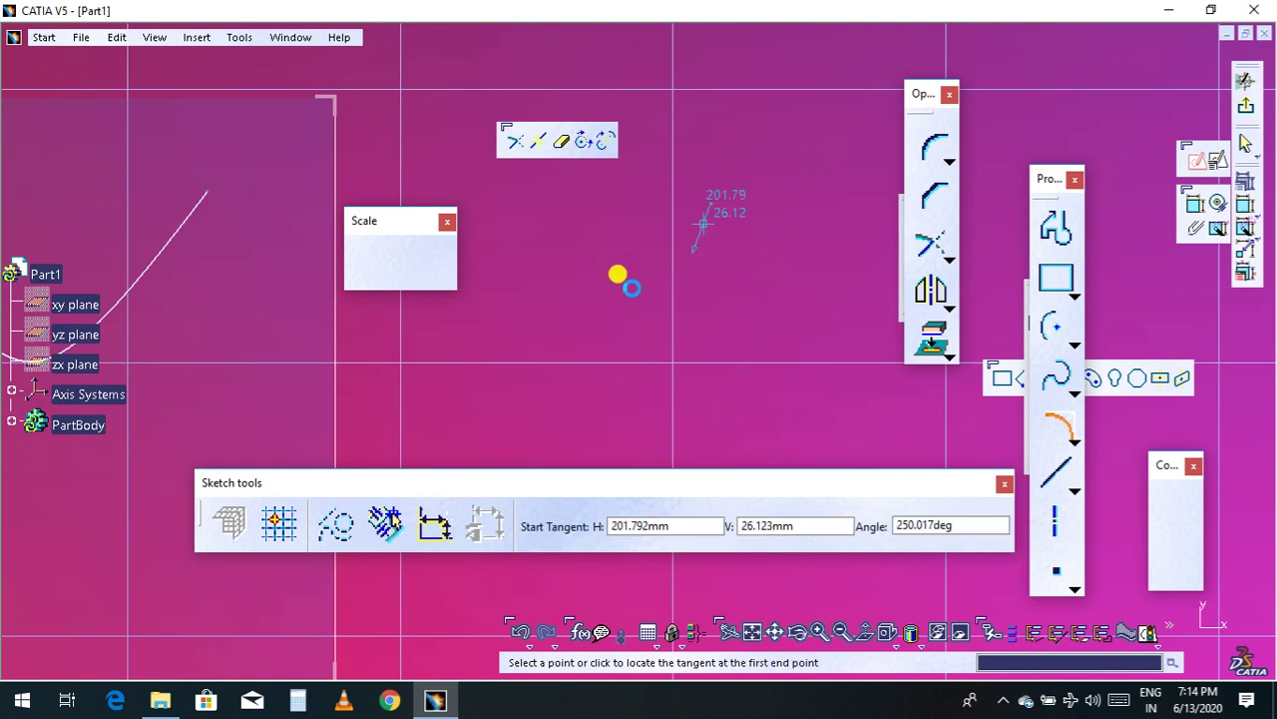
{"action": "left_click", "coordinate": [591, 316]}
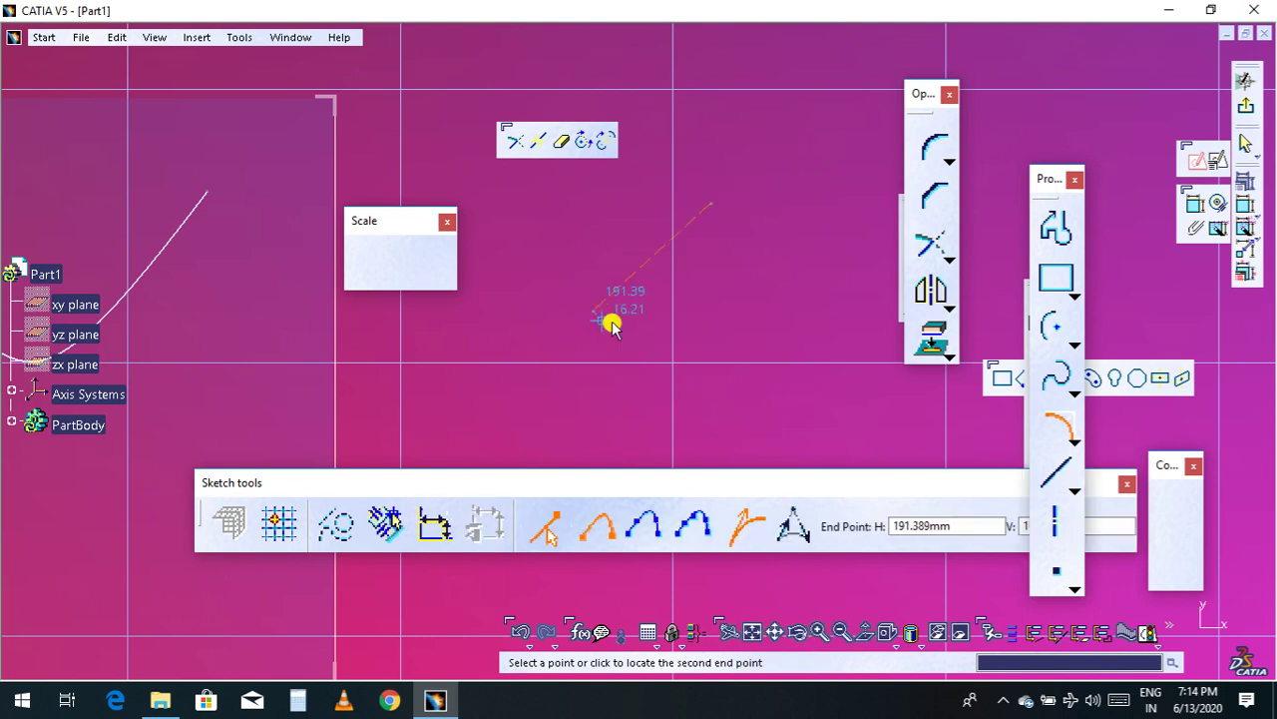
{"action": "left_click", "coordinate": [801, 342]}
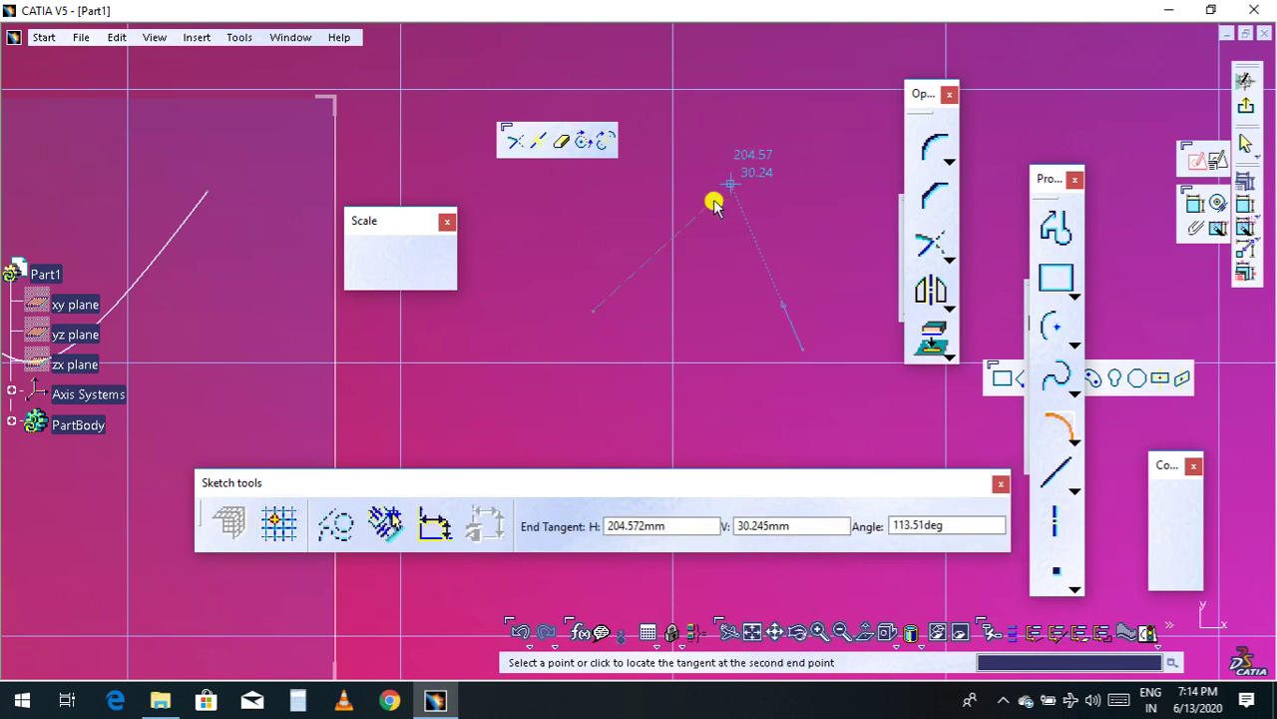
{"action": "left_click", "coordinate": [709, 208]}
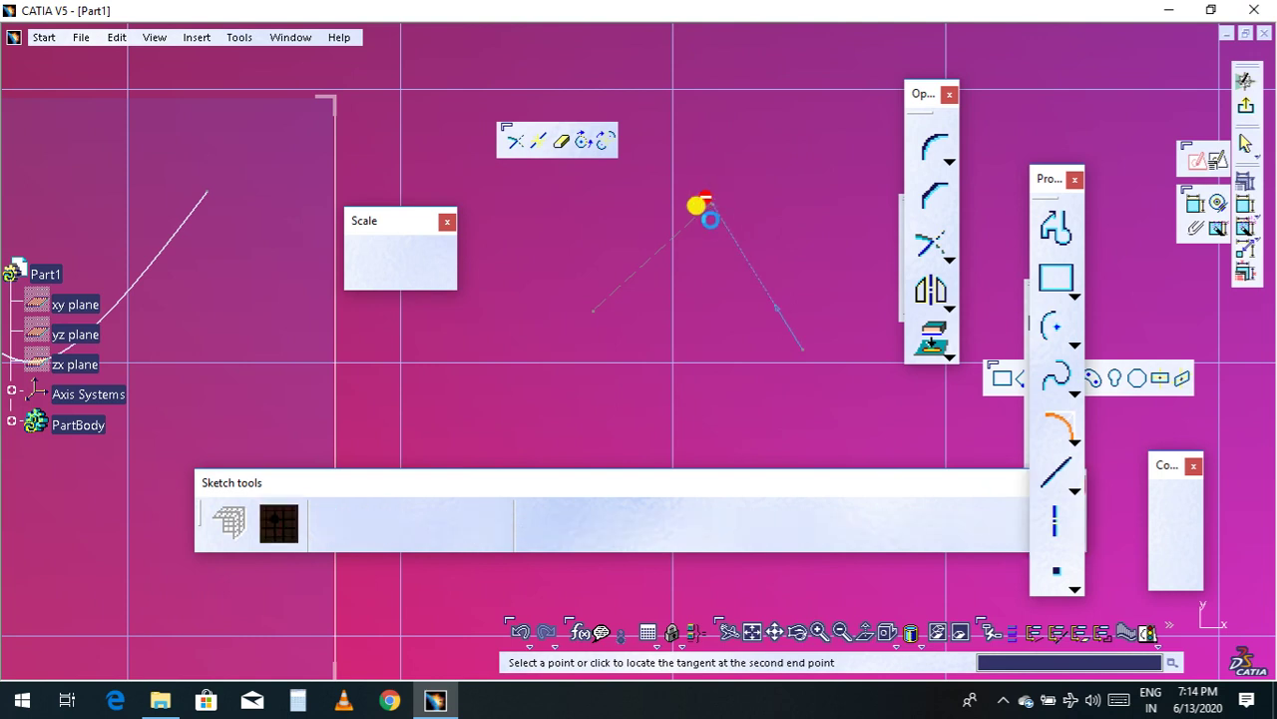
{"action": "left_click", "coordinate": [696, 333]}
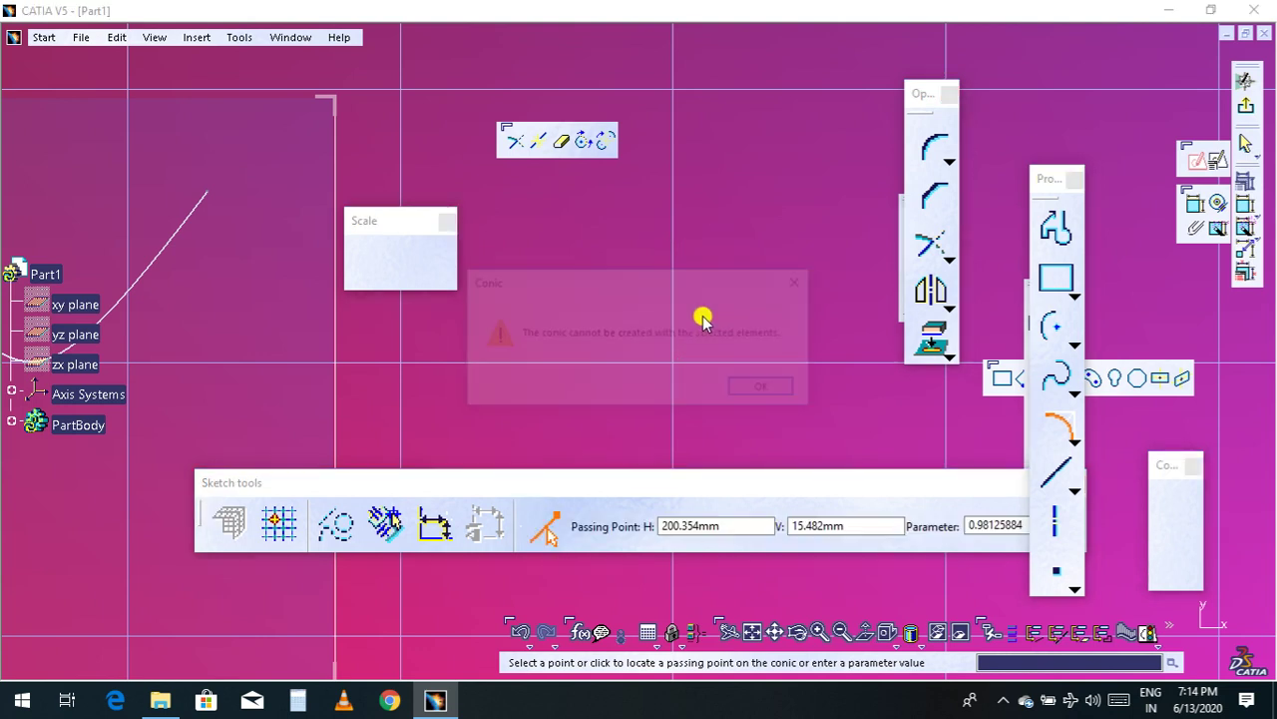
{"action": "left_click", "coordinate": [759, 387]}
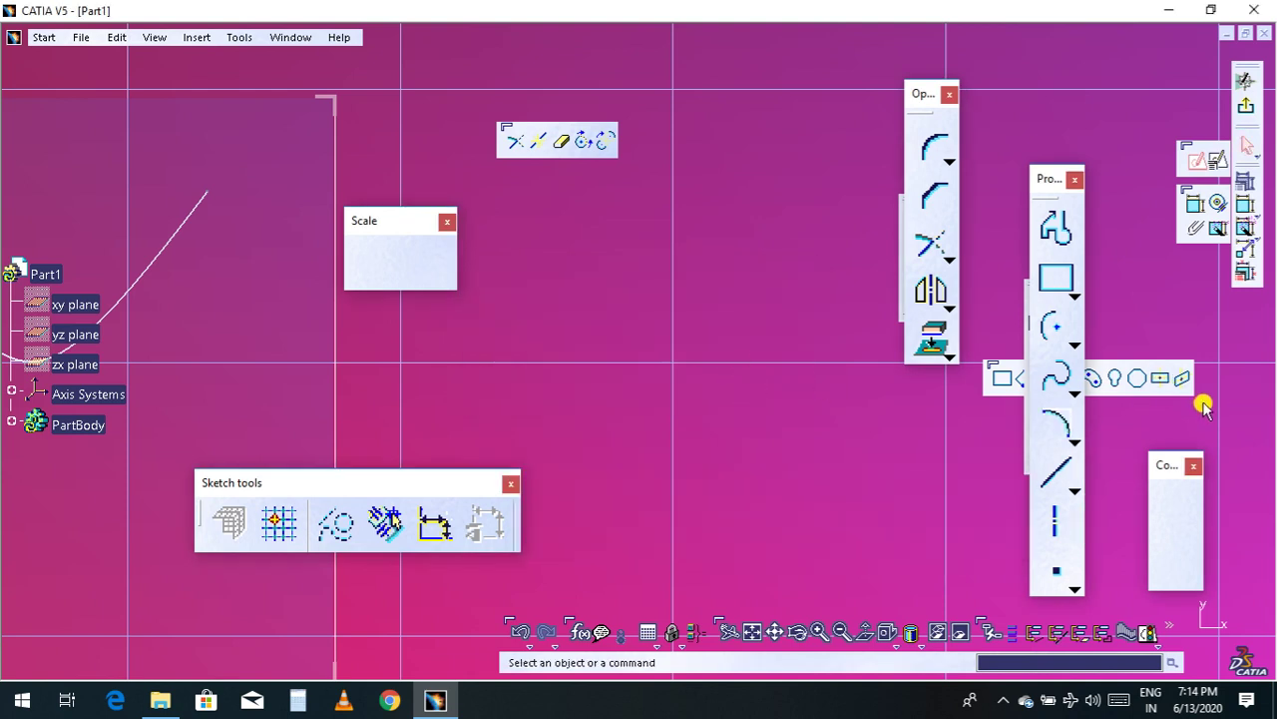
Step: Sketch a peaked conic beyond the hyperbola, its end tangents meeting at about H 211, V 21 mm, passing through about H 211, V 17.5 mm
{"action": "left_click", "coordinate": [1078, 392]}
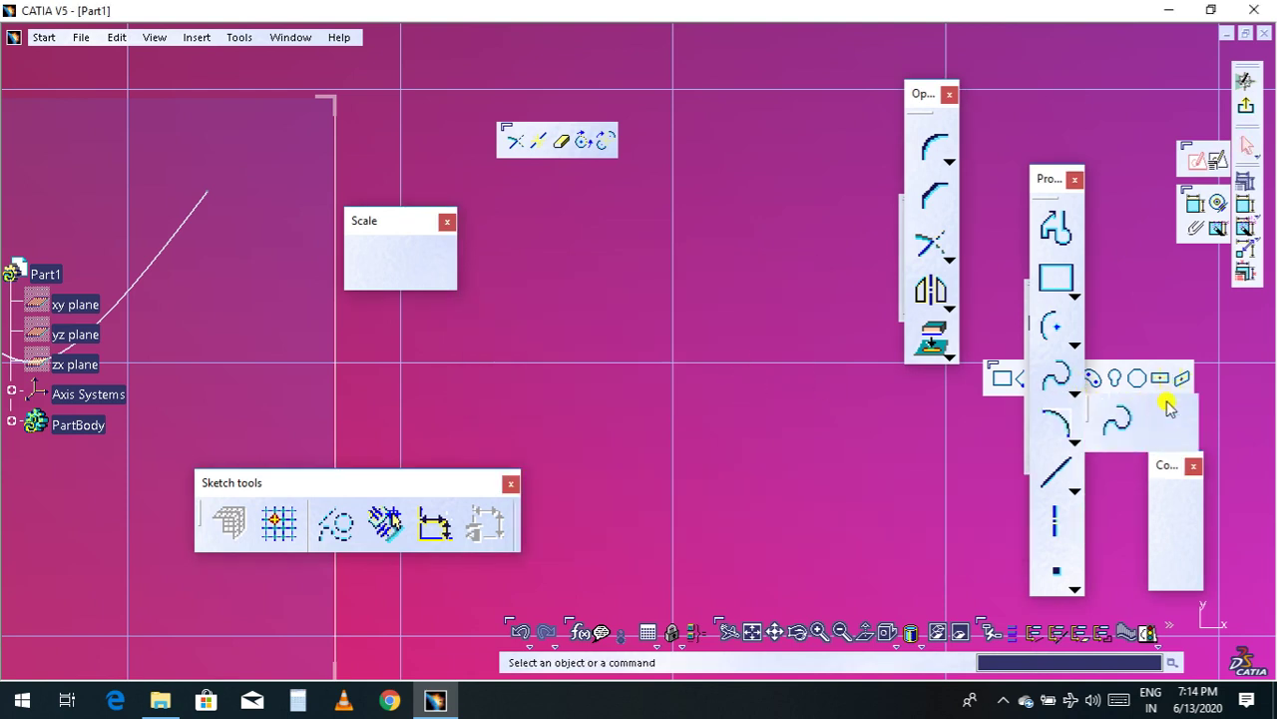
{"action": "left_click", "coordinate": [1075, 439]}
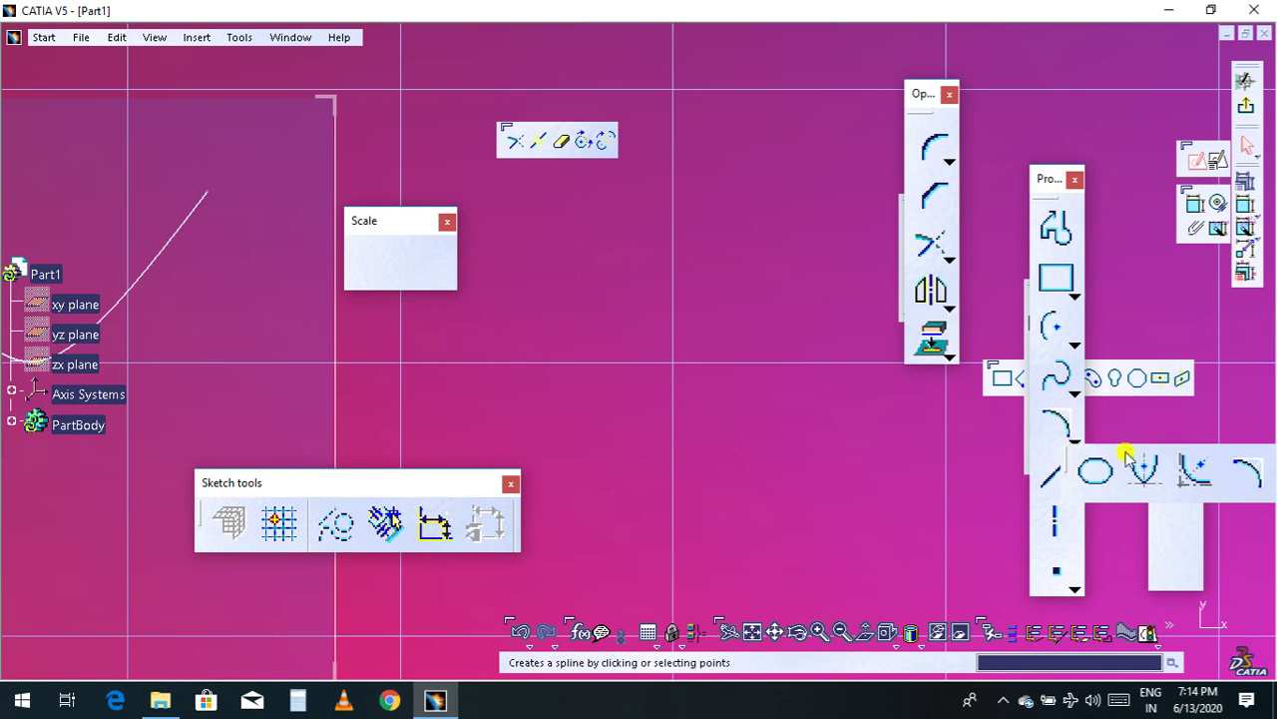
{"action": "left_click", "coordinate": [1249, 473]}
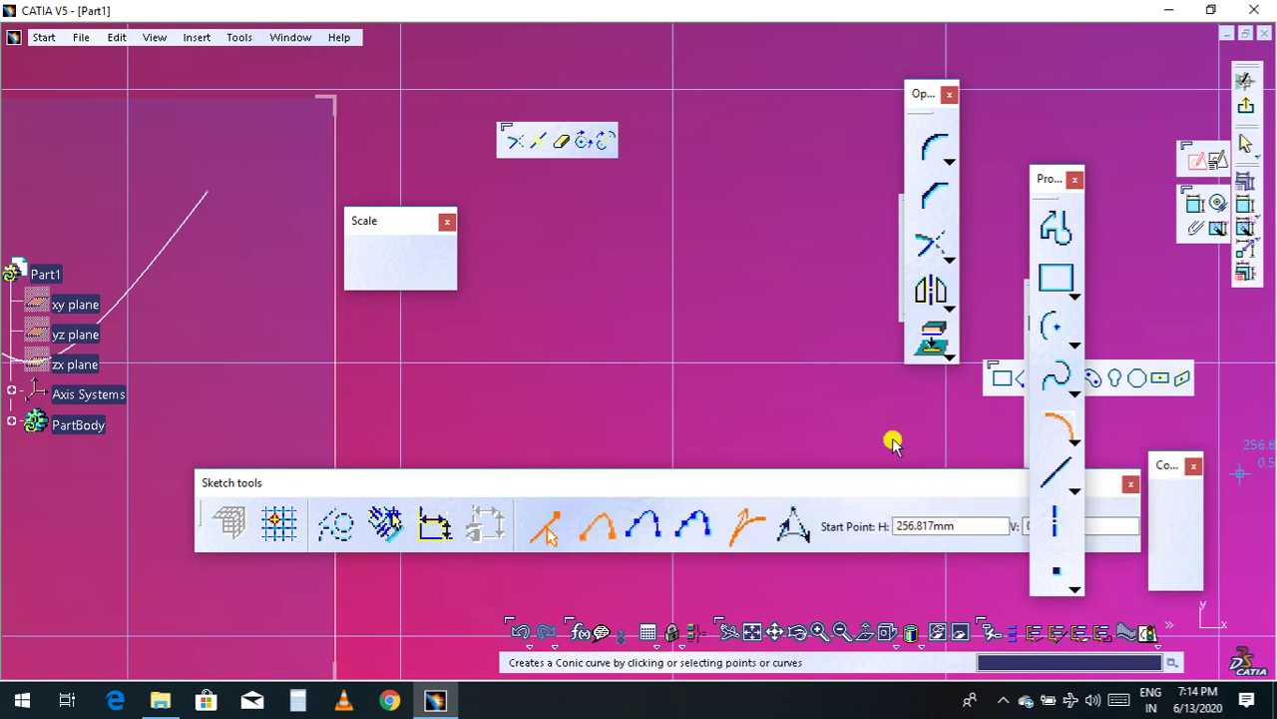
{"action": "left_click", "coordinate": [678, 364]}
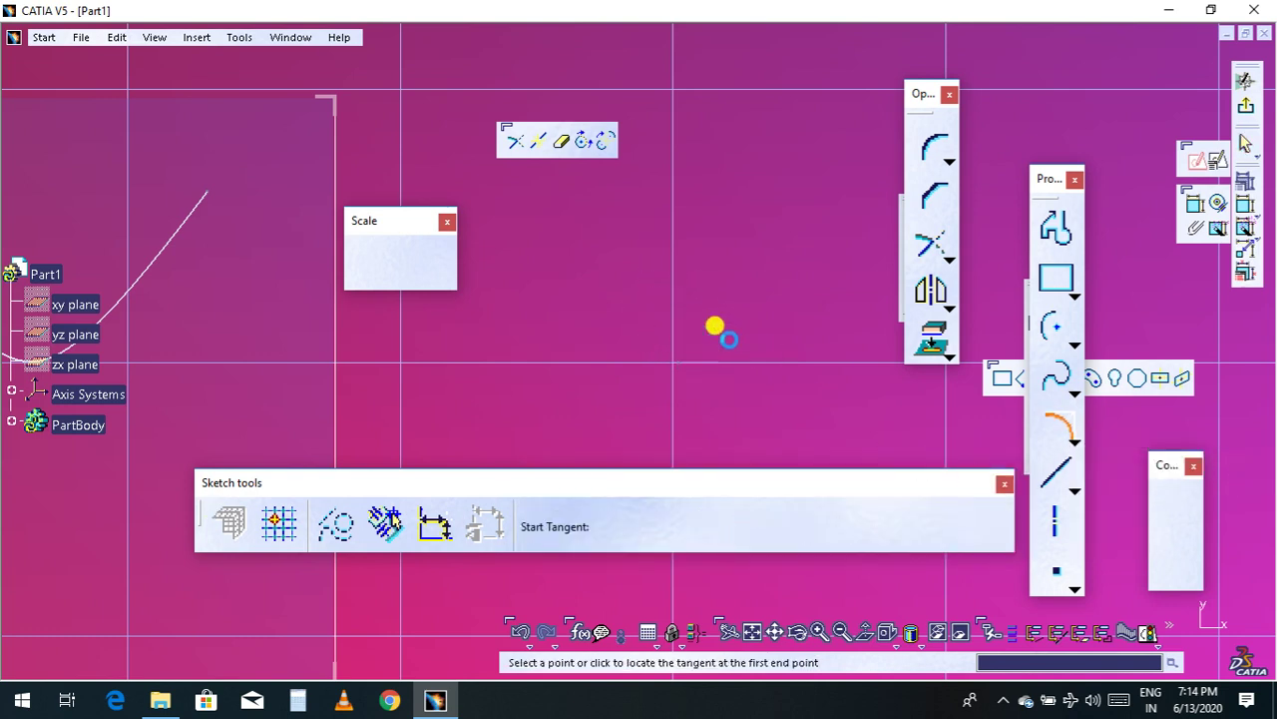
{"action": "left_click", "coordinate": [790, 272]}
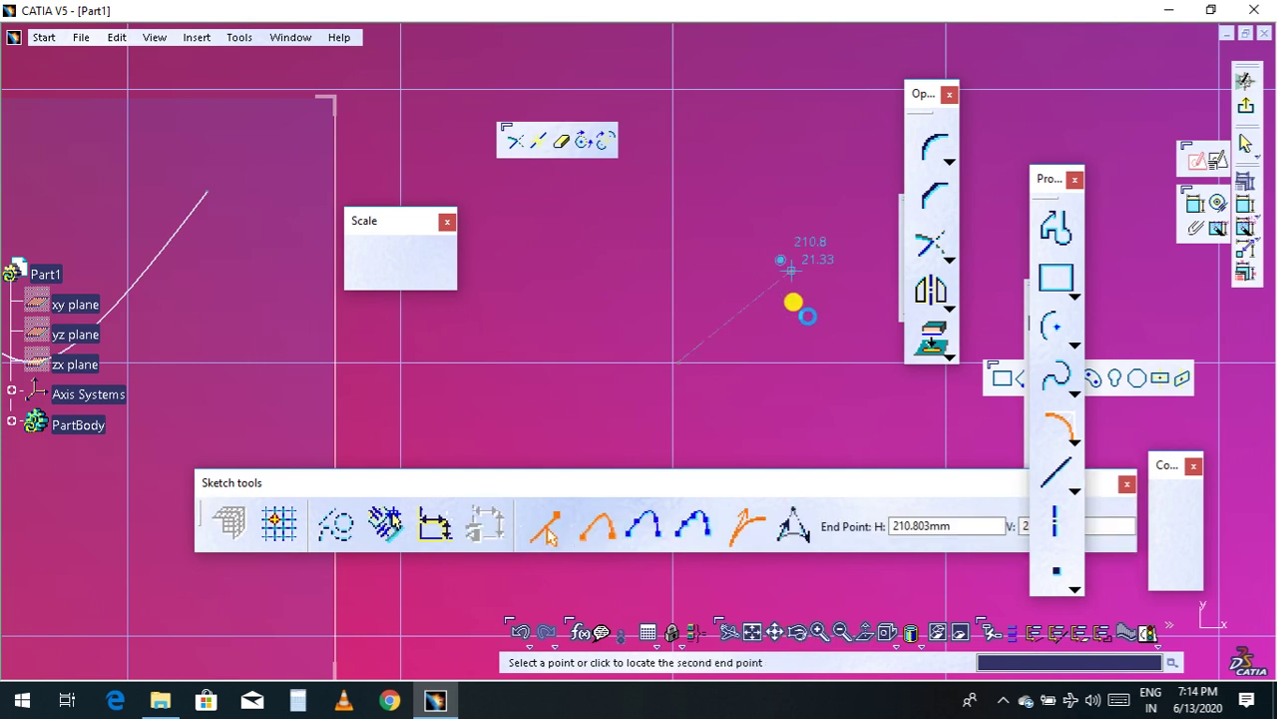
{"action": "left_click", "coordinate": [831, 411]}
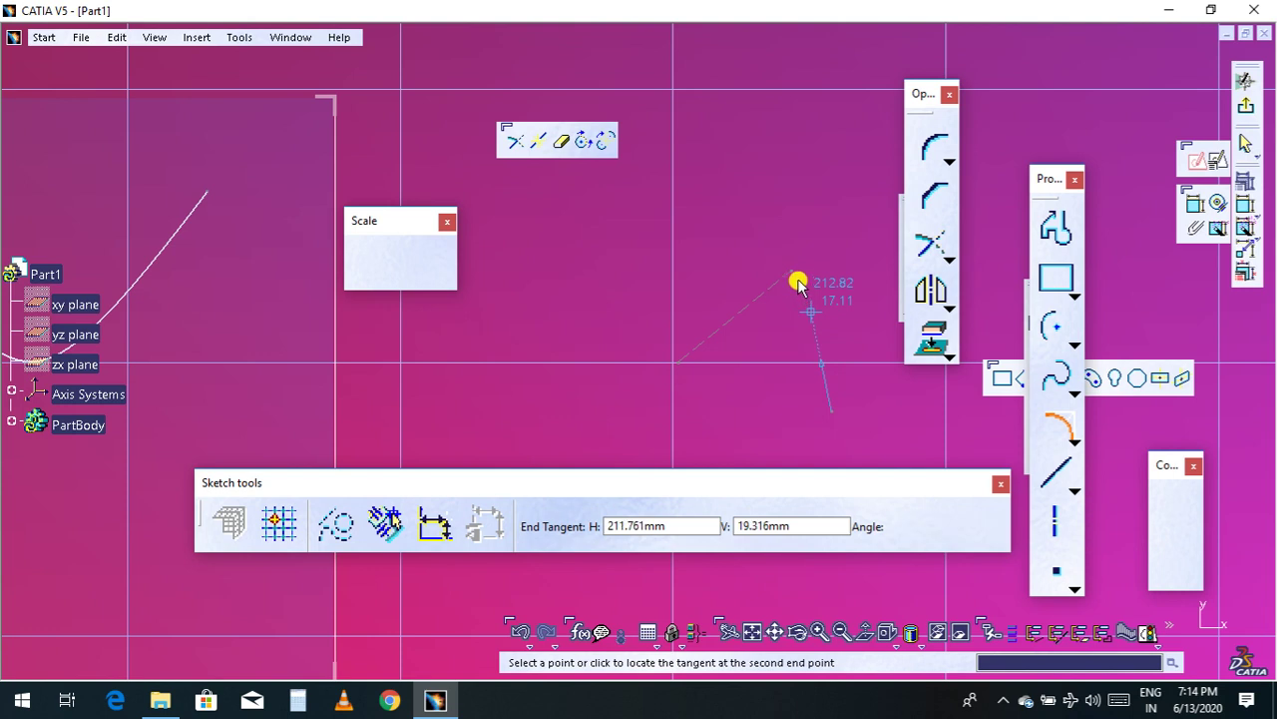
{"action": "left_click", "coordinate": [778, 263]}
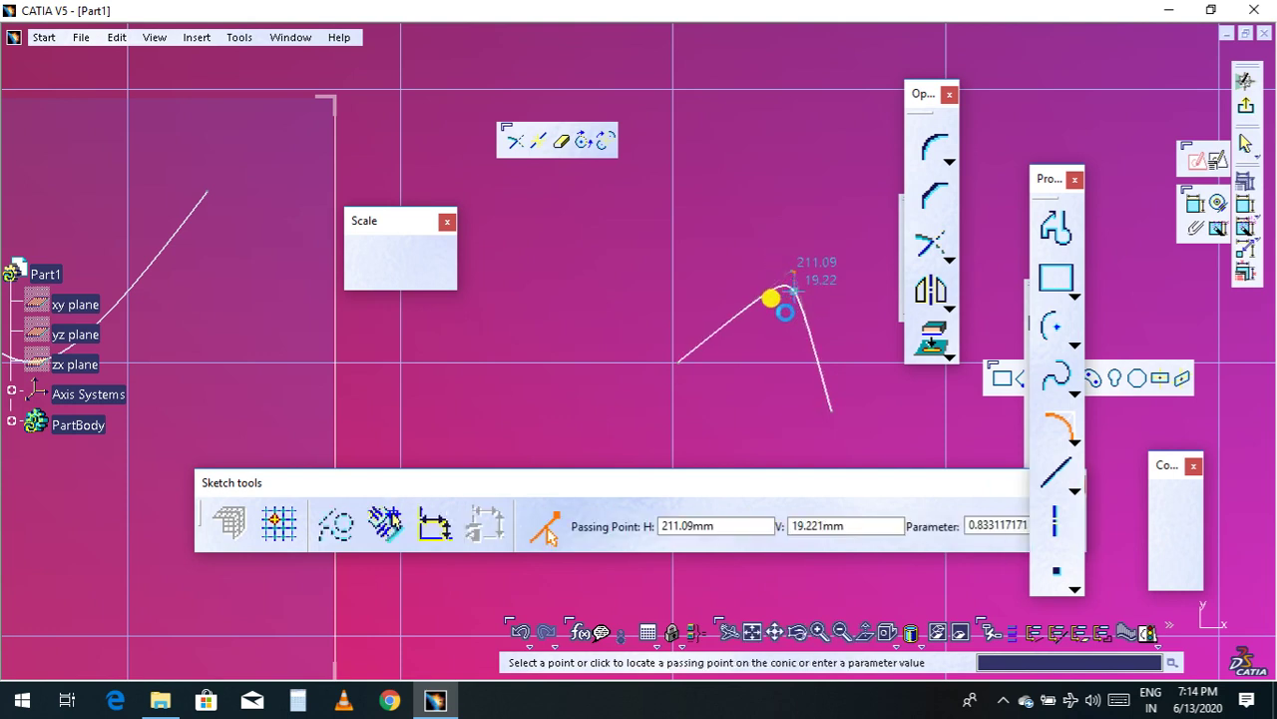
{"action": "left_click", "coordinate": [771, 297]}
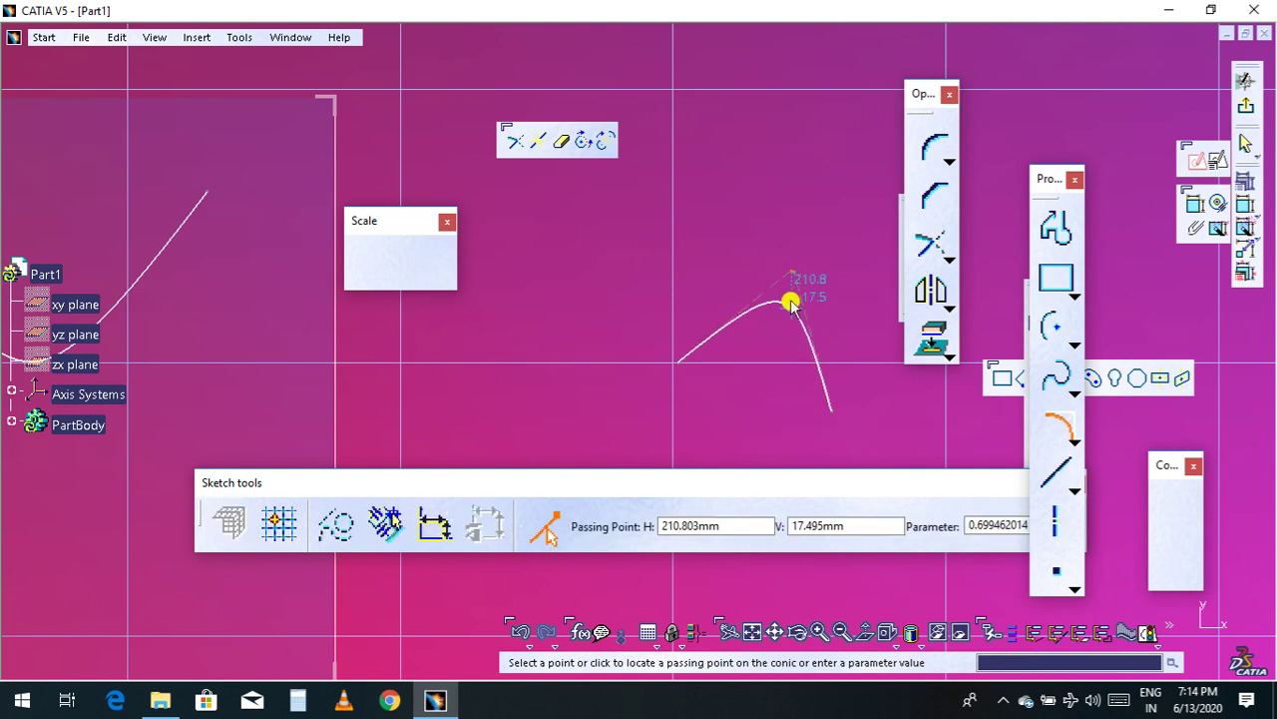
{"action": "left_click", "coordinate": [788, 302]}
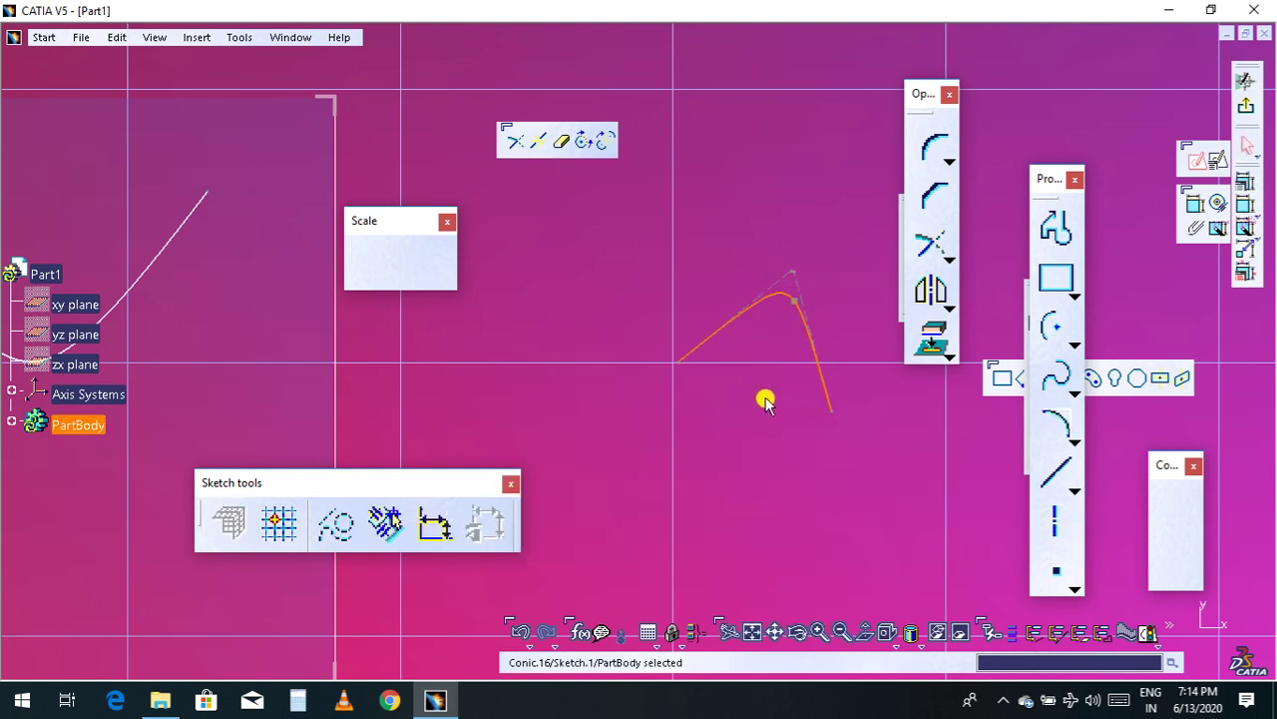
{"action": "mouse_move", "coordinate": [822, 420]}
{"action": "middle_mouse_down"}
{"action": "mouse_move", "coordinate": [733, 422]}
{"action": "mouse_move", "coordinate": [775, 456]}
{"action": "mouse_move", "coordinate": [675, 490]}
{"action": "middle_mouse_up"}
{"action": "left_click", "coordinate": [672, 420]}
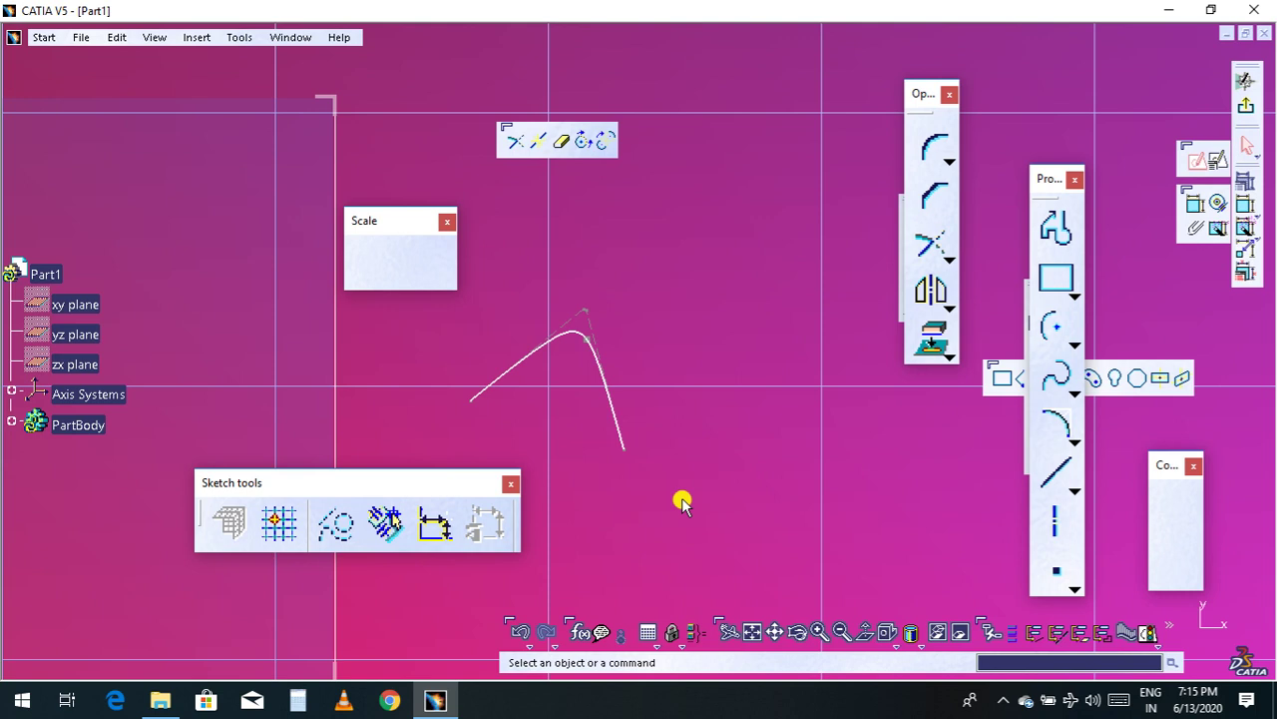
{"action": "left_click", "coordinate": [239, 37]}
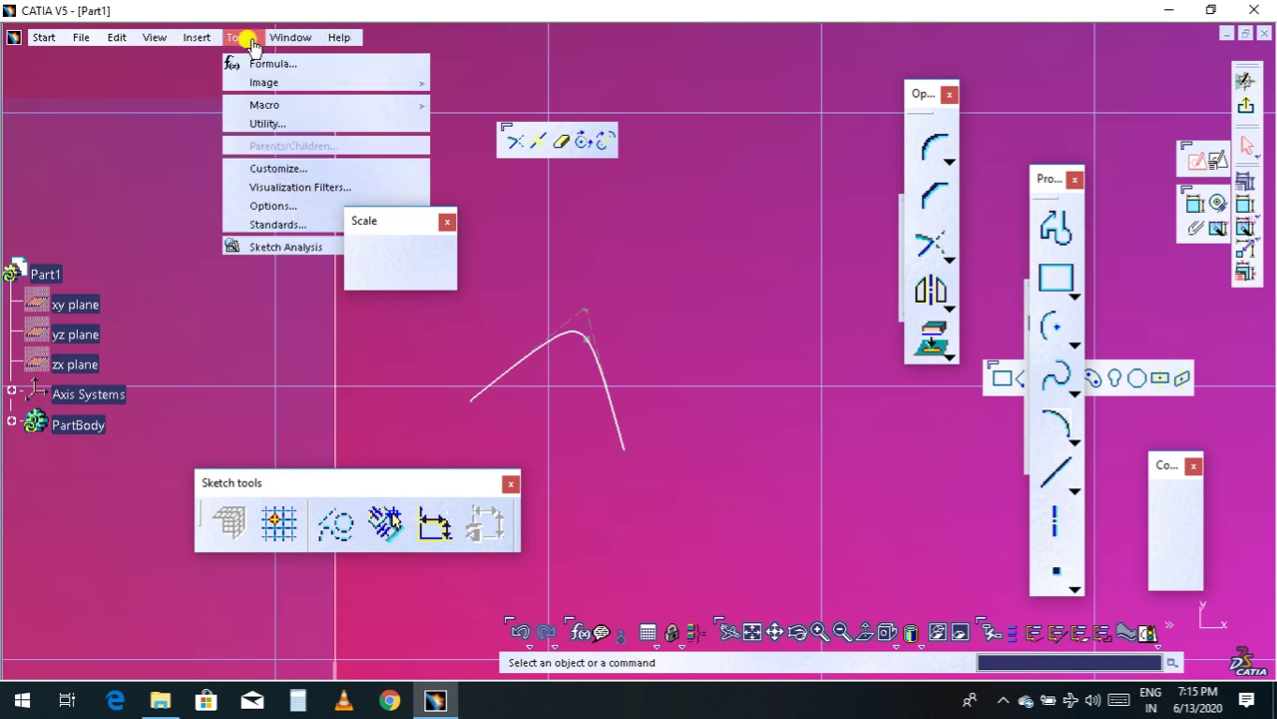
{"action": "mouse_move", "coordinate": [211, 33]}
{"action": "mouse_move", "coordinate": [234, 103]}
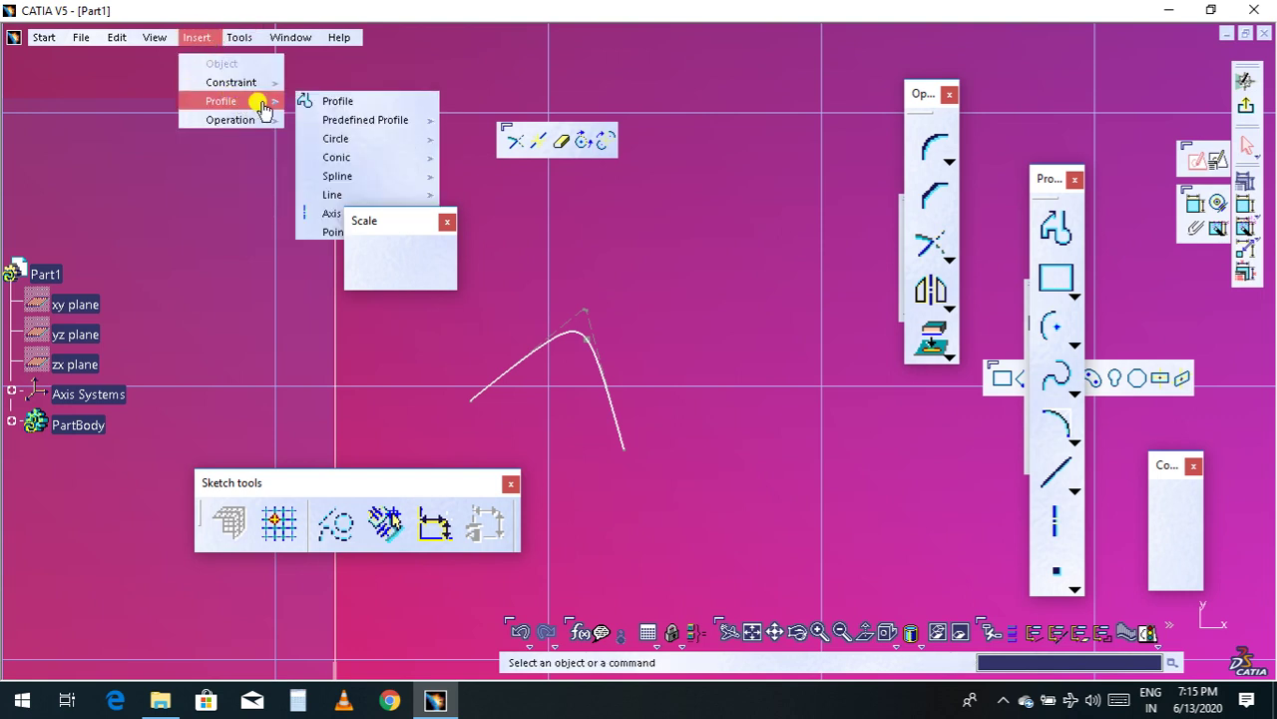
{"action": "mouse_move", "coordinate": [374, 142]}
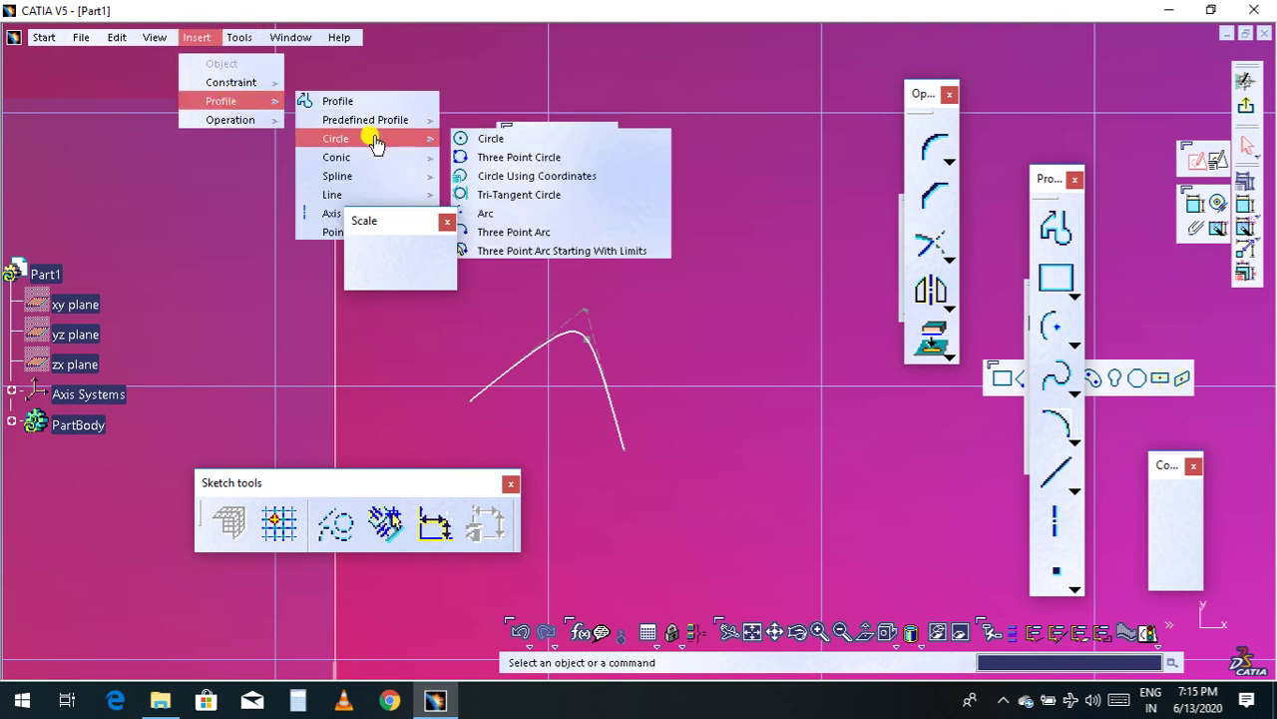
{"action": "mouse_move", "coordinate": [384, 164]}
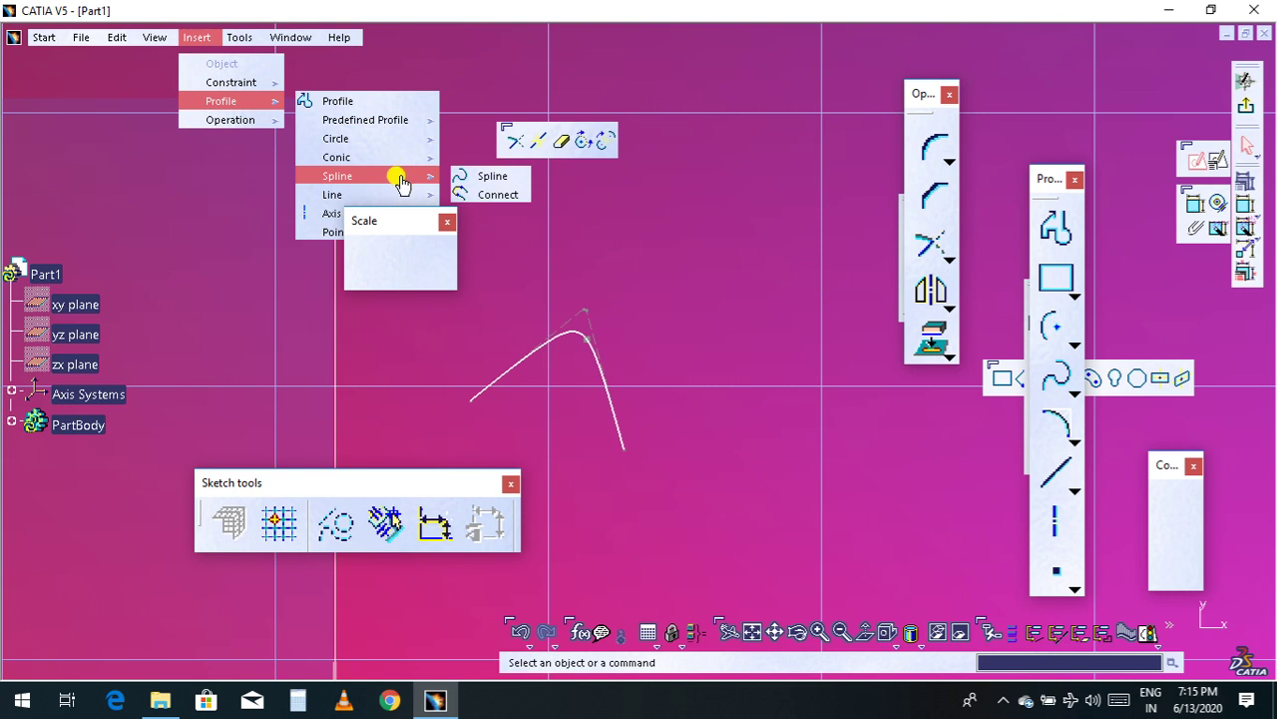